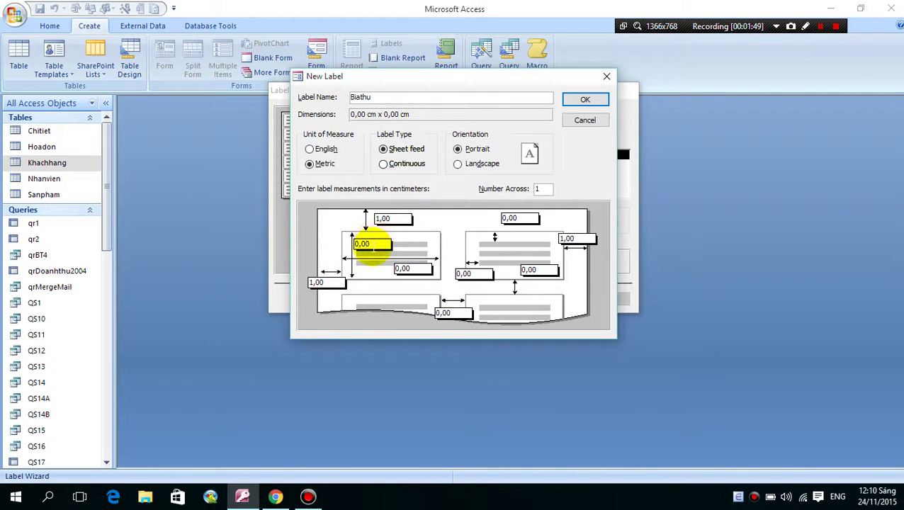
Set the new label's height to 5 cm, its width to 8,7 cm and the number across to 2
double_click(366, 244)
text(5)
double_click(411, 268)
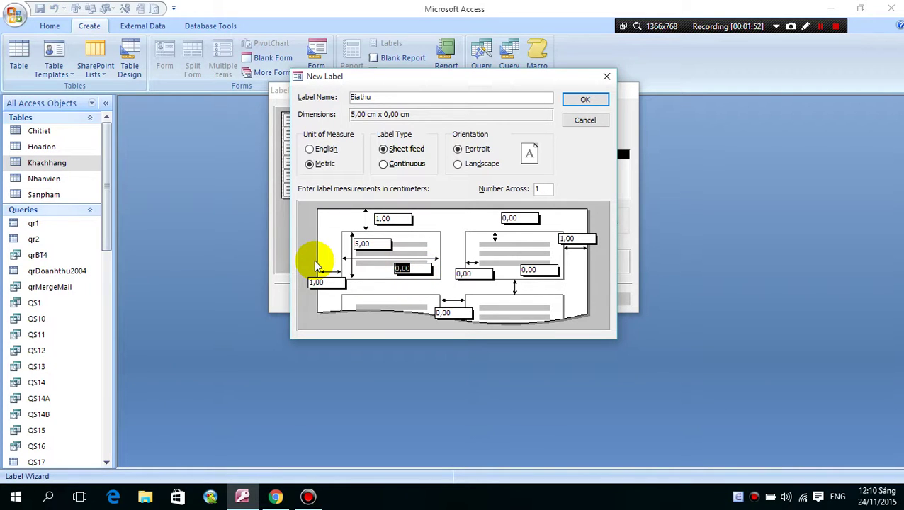
text(8,7)
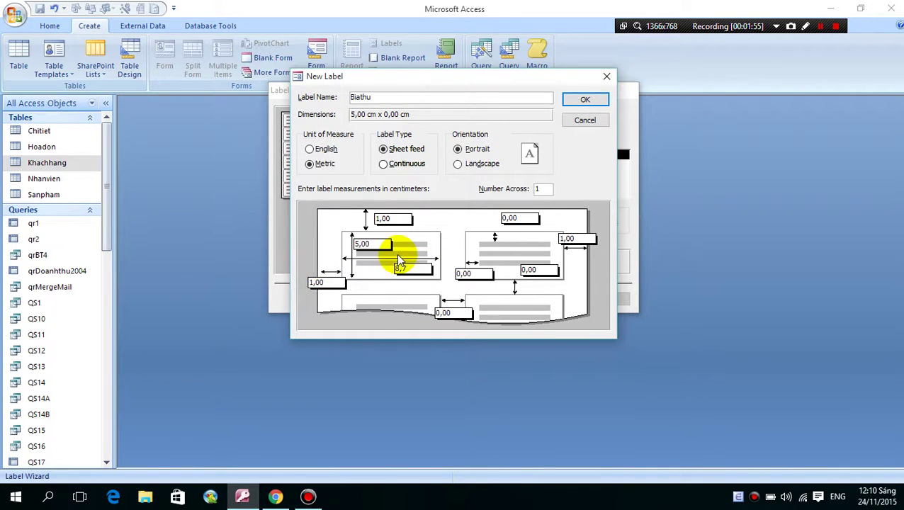
click(542, 188)
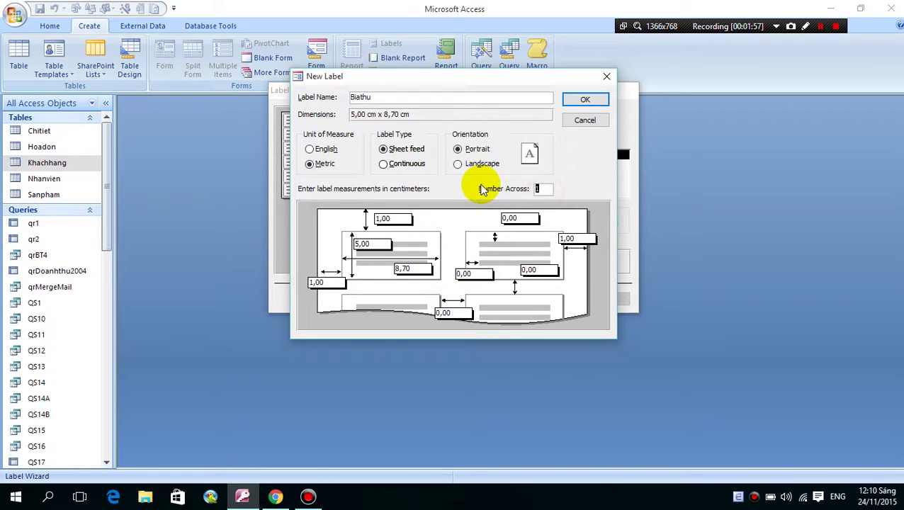
text(2)
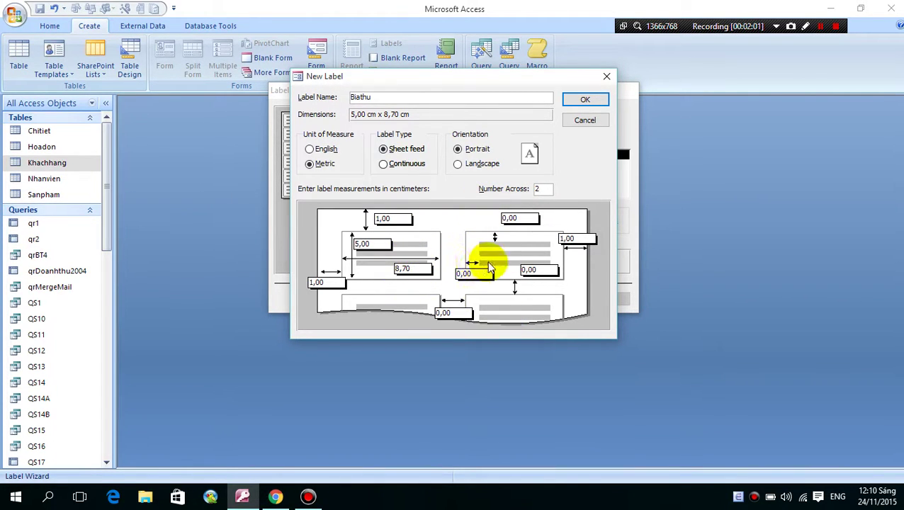
Set both the horizontal and vertical gaps between labels to 1 cm
click(404, 269)
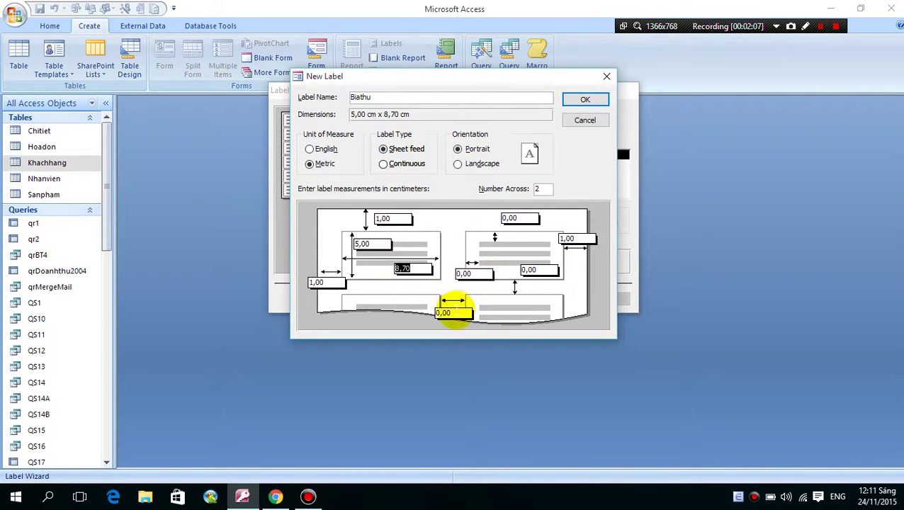
click(452, 312)
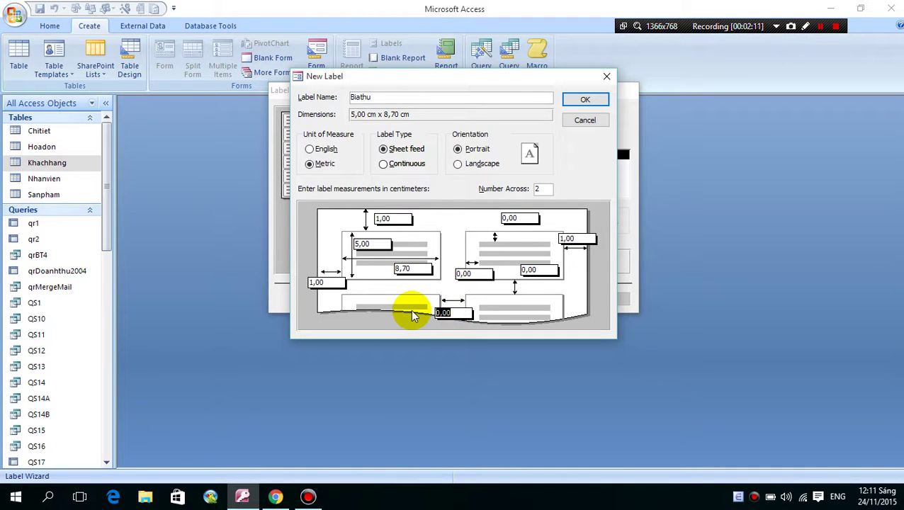
text(1)
click(530, 270)
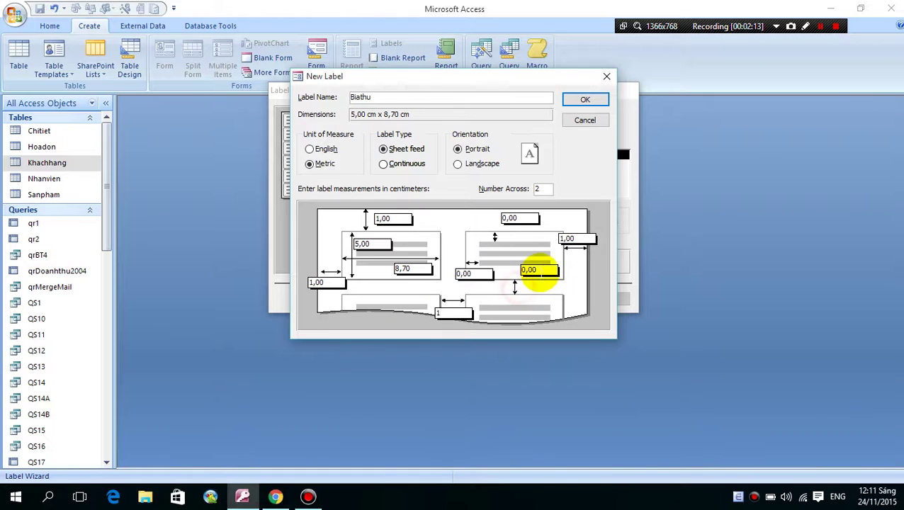
text(1)
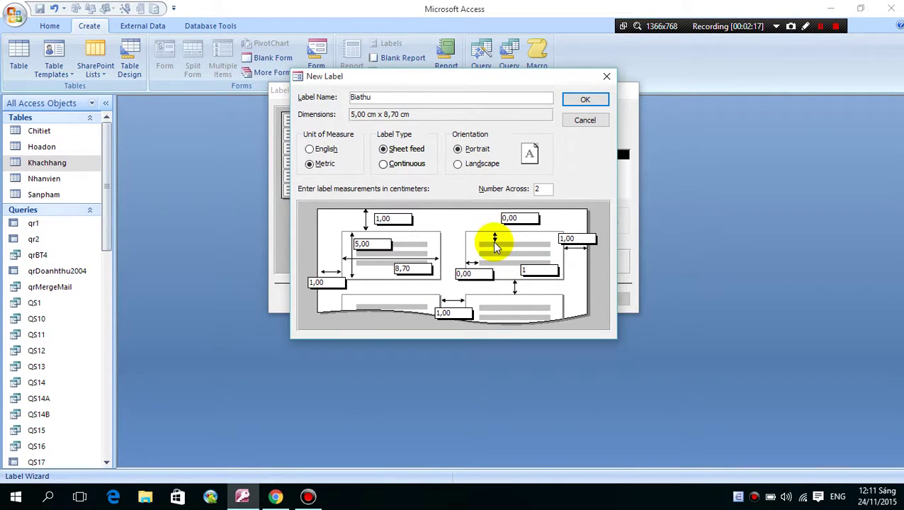
Set the label's inner top and left margins to 0,5 cm and save the custom label size
click(519, 220)
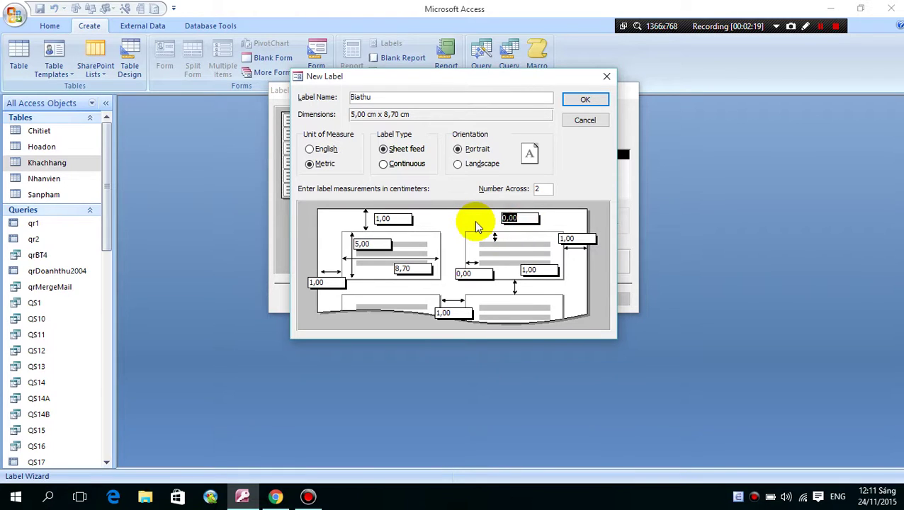
text(0,50)
click(469, 273)
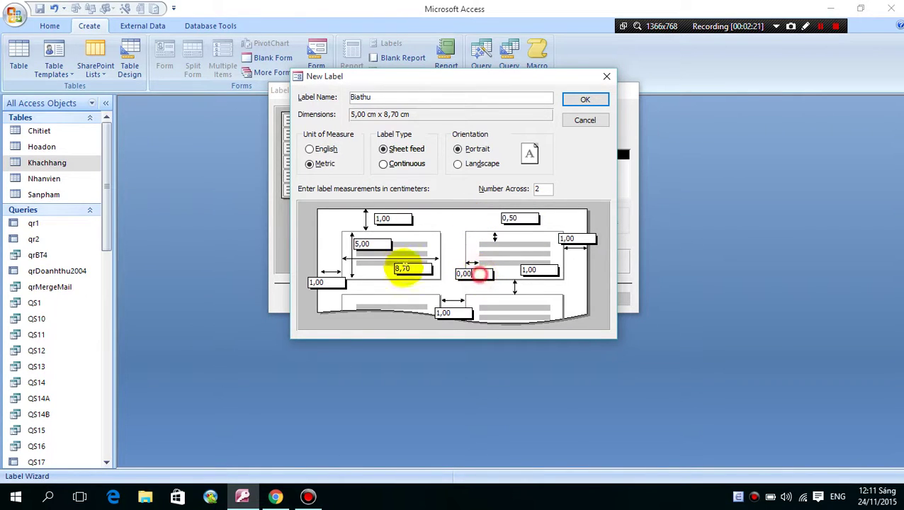
text(0,5)
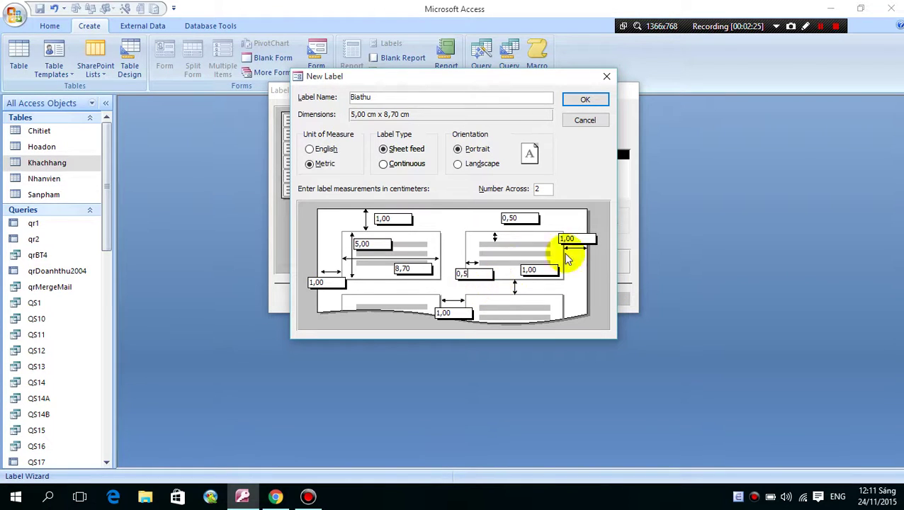
click(586, 101)
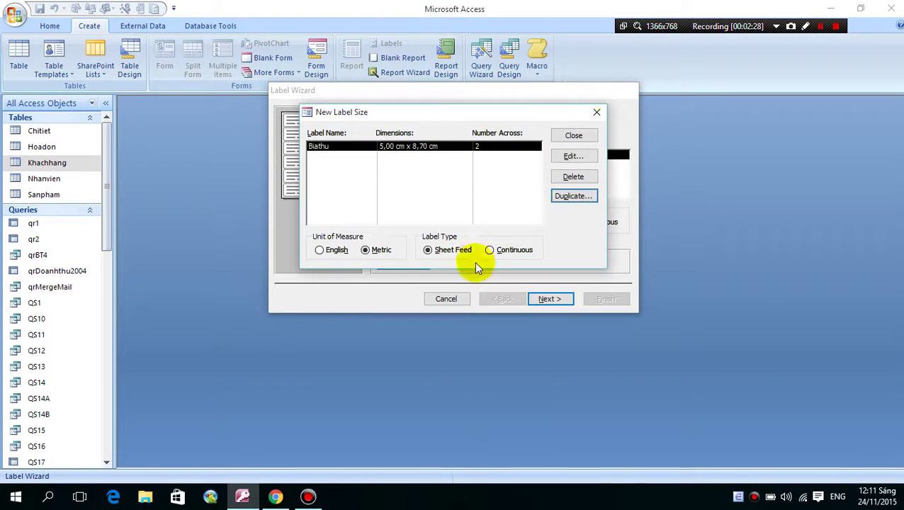
click(576, 135)
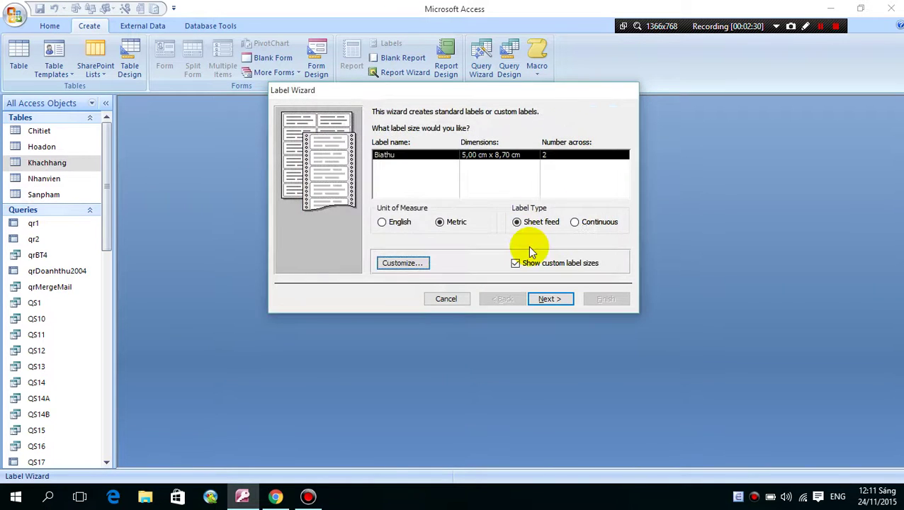
Use the Biathu label size and set the label text's font size to 10
click(445, 154)
click(549, 299)
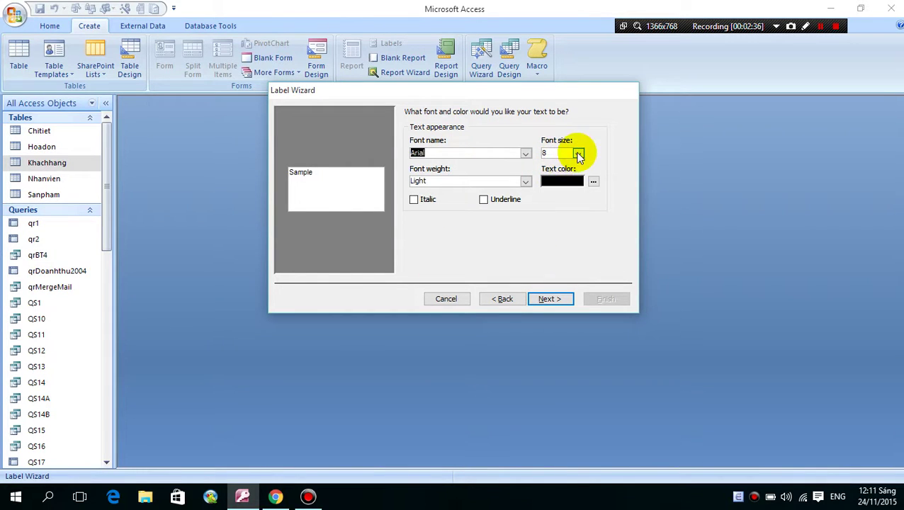
click(579, 153)
click(560, 186)
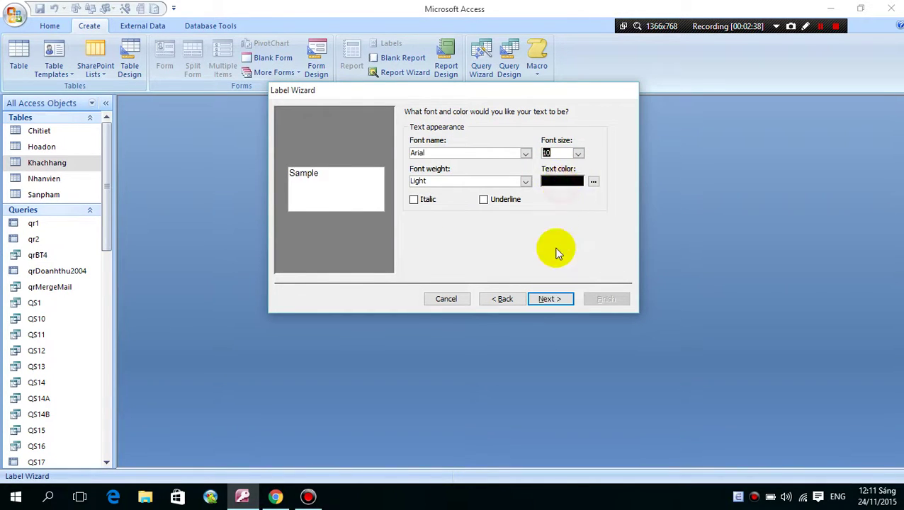
click(550, 299)
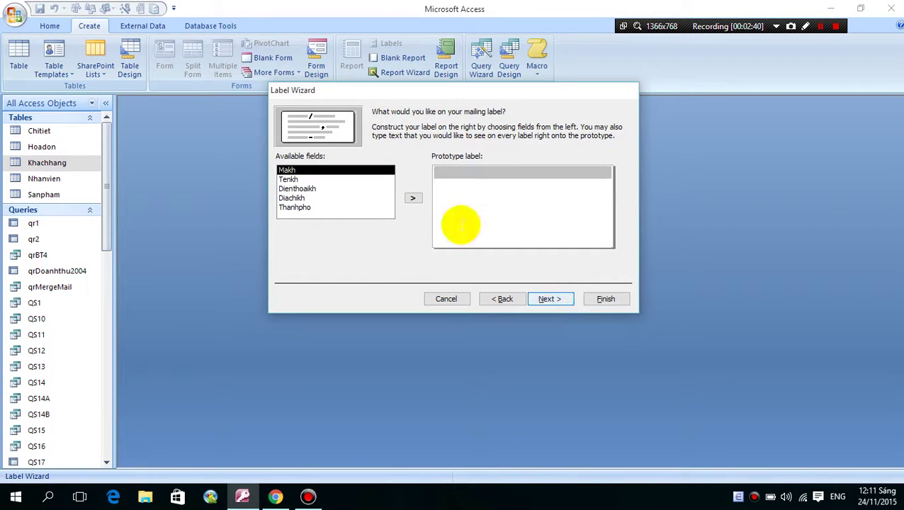
double_click(289, 180)
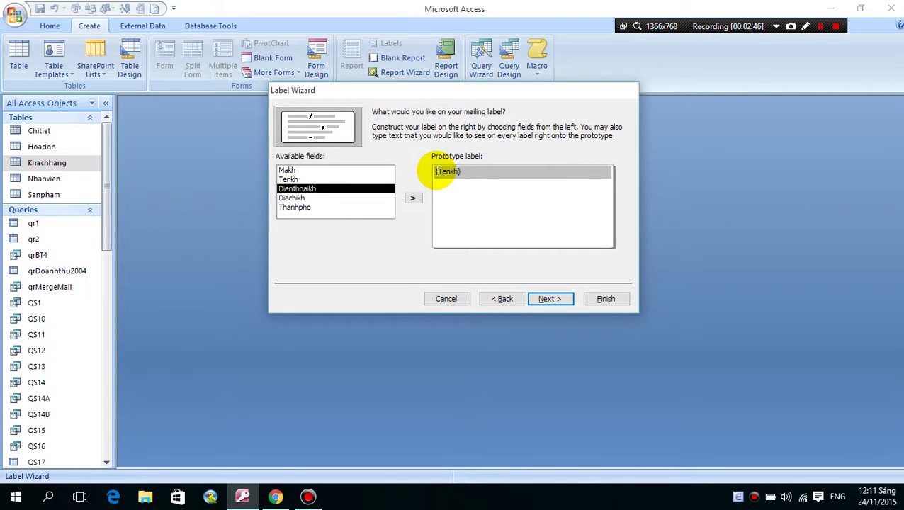
click(325, 208)
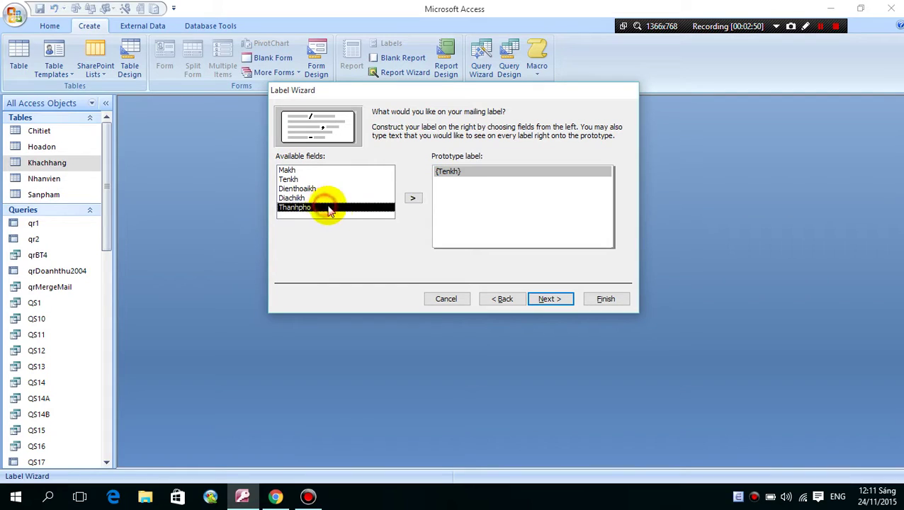
click(413, 198)
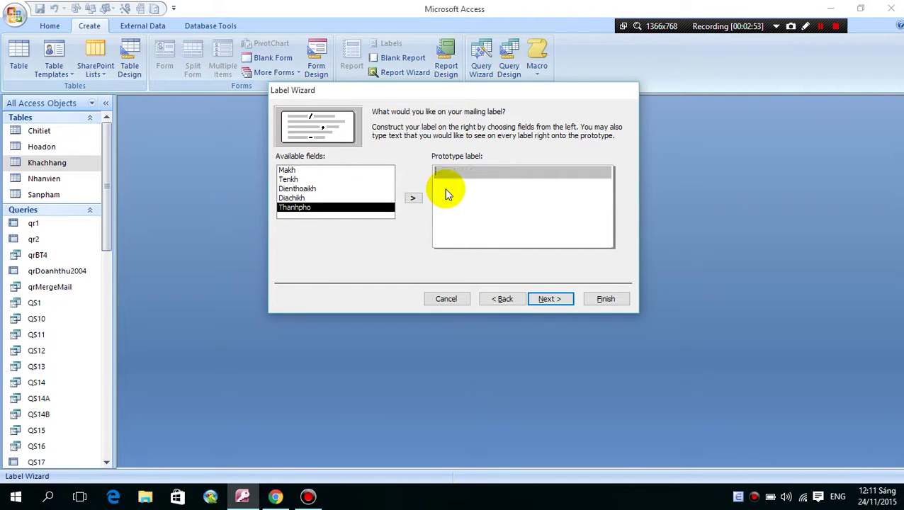
Place the Tenkh field on the prototype label's first line and "City: {Thanhpho}" on the second line
click(327, 181)
click(332, 189)
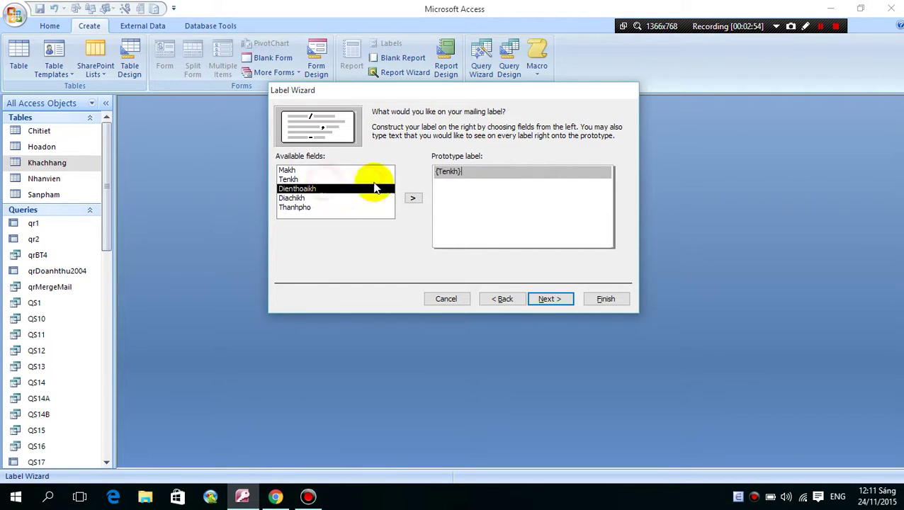
click(515, 177)
key(Return)
double_click(316, 207)
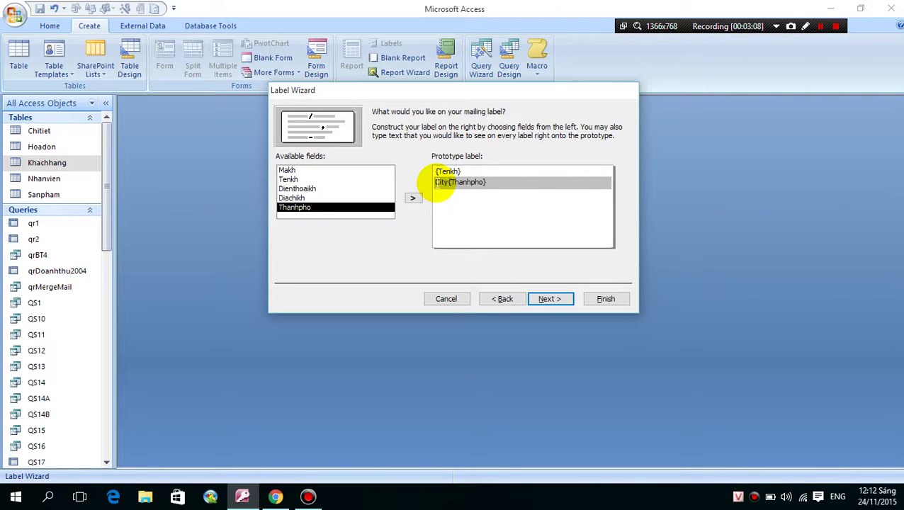
Add a third line reading "Tel: {Dienthoaikh}" to the prototype label
click(354, 198)
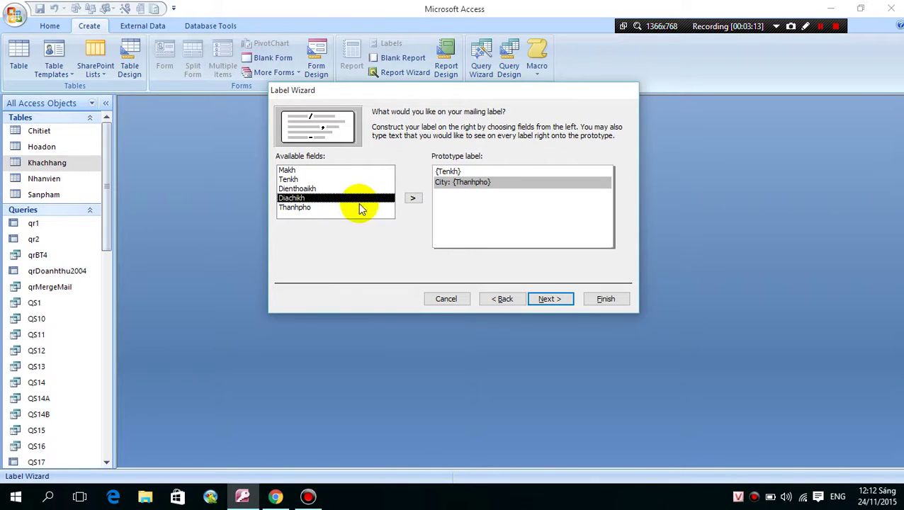
click(354, 188)
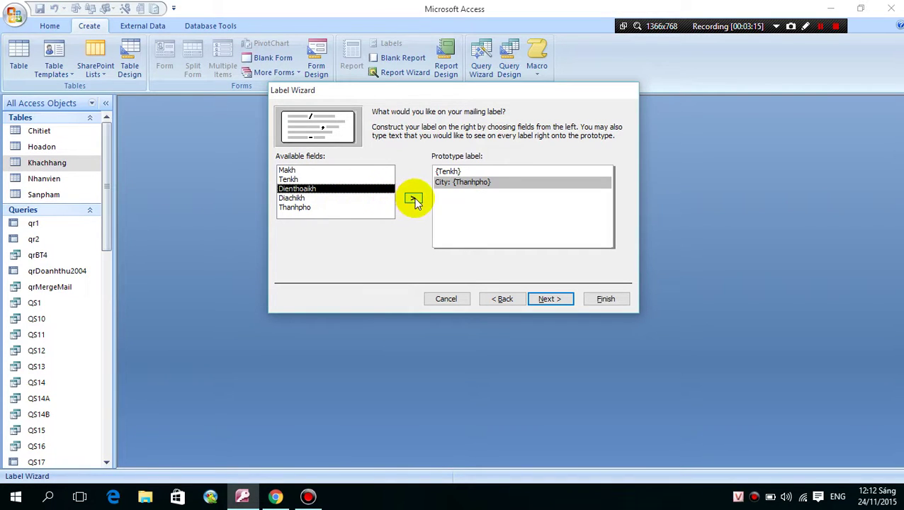
click(490, 182)
key(Return)
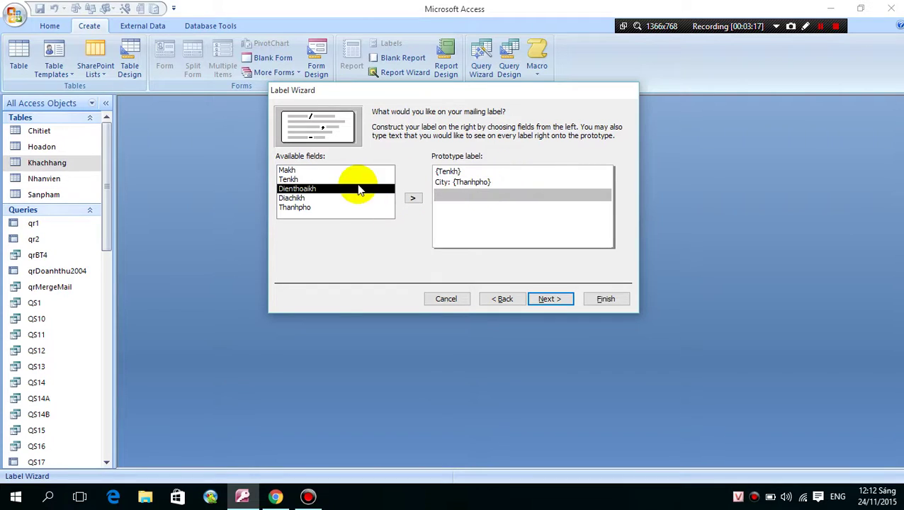
click(413, 198)
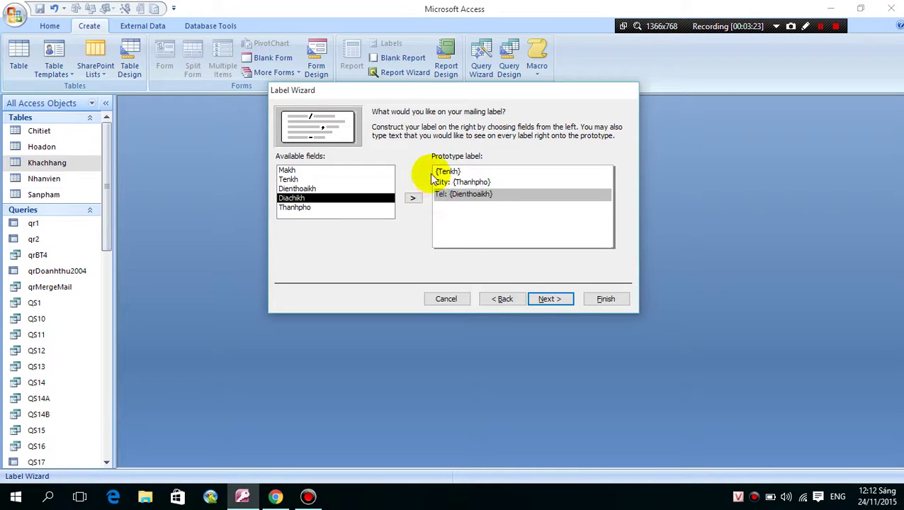
Sort the labels by Makh and finish the wizard with the option to modify the label design
click(440, 171)
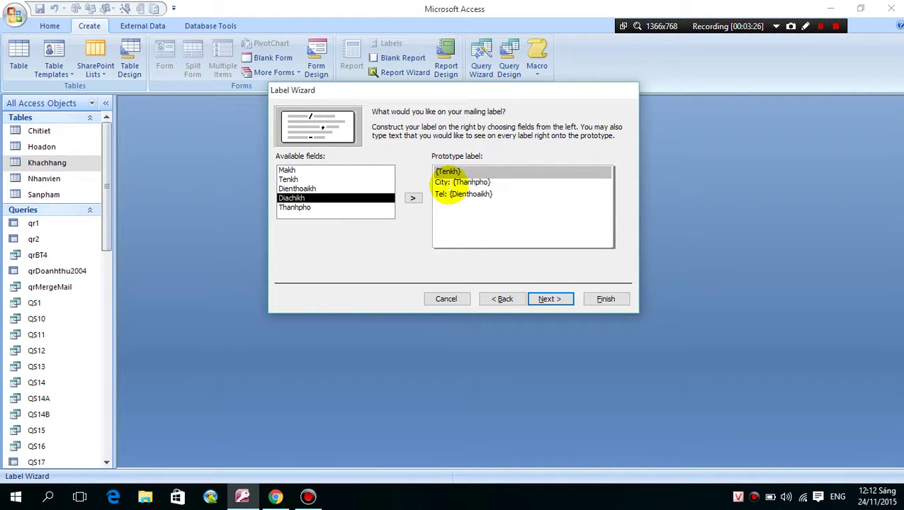
click(550, 299)
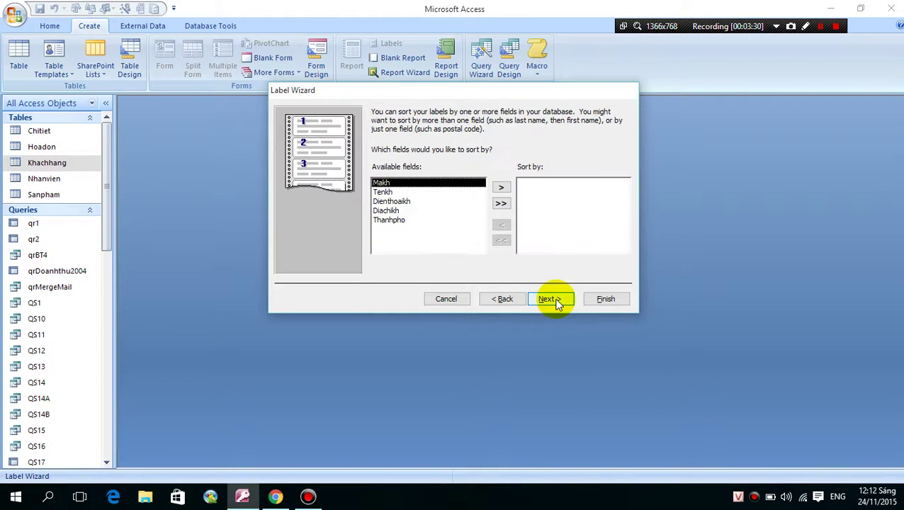
click(502, 187)
click(556, 301)
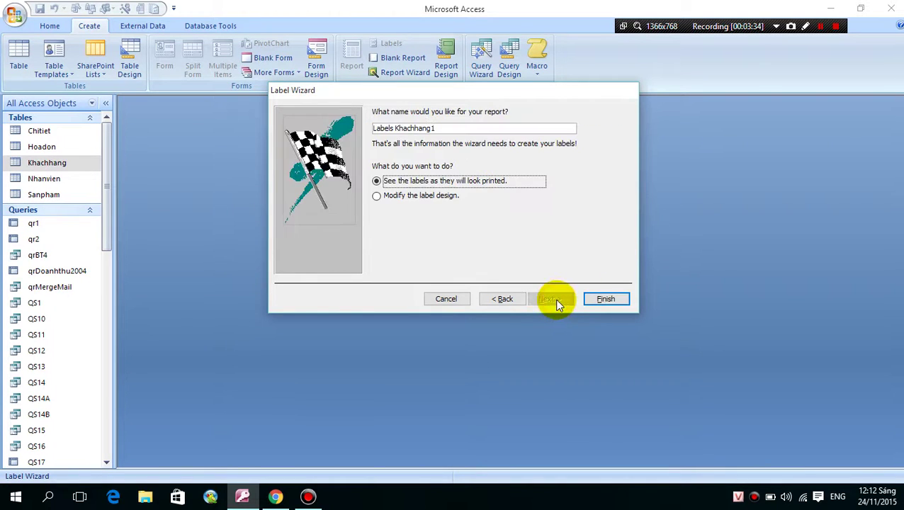
click(418, 197)
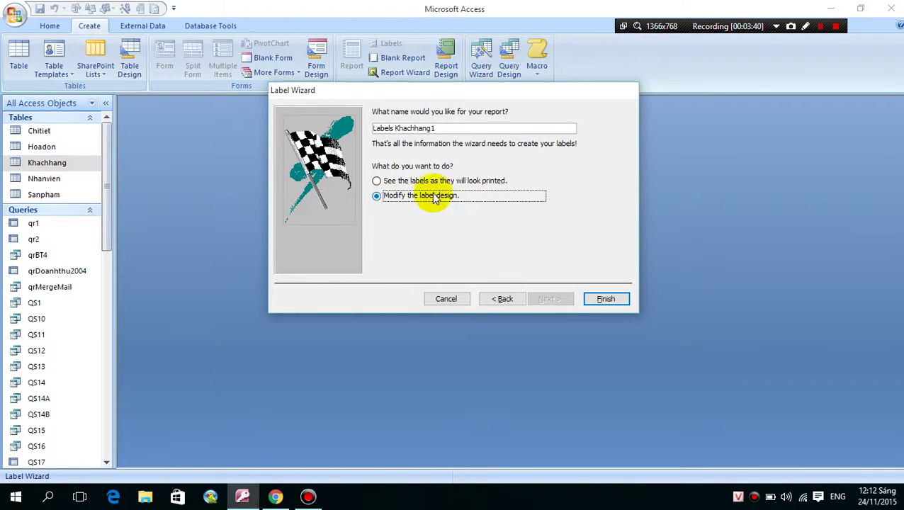
click(606, 298)
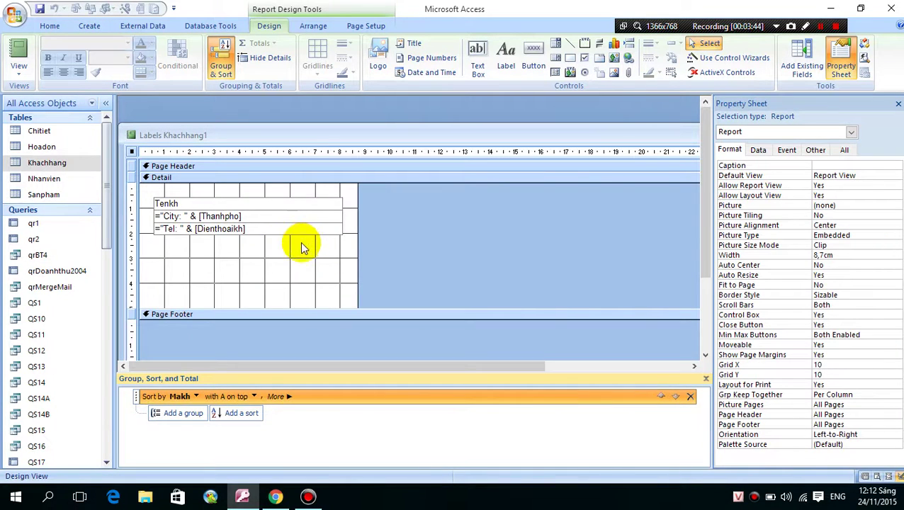
Add a "From:" label above the Tenkh field in the Detail section, about 0,1 cm from the section's upper edge
click(239, 203)
click(239, 203)
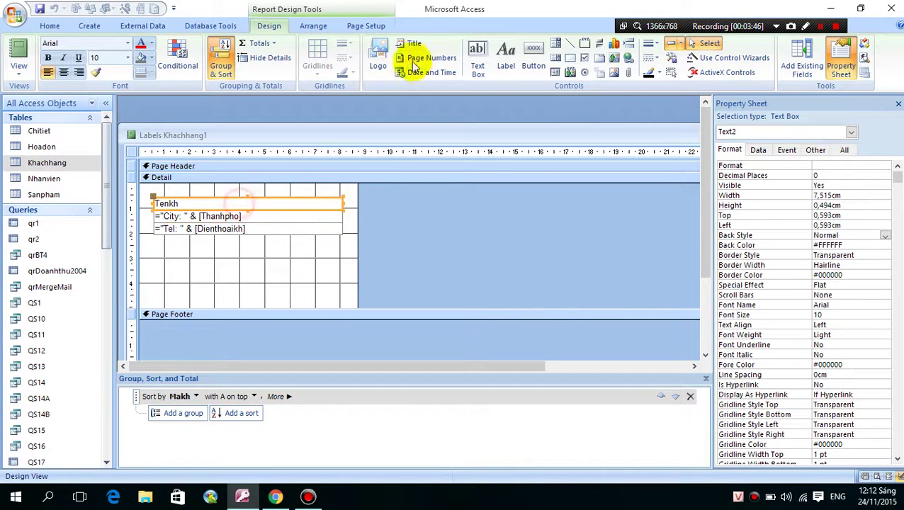
click(506, 56)
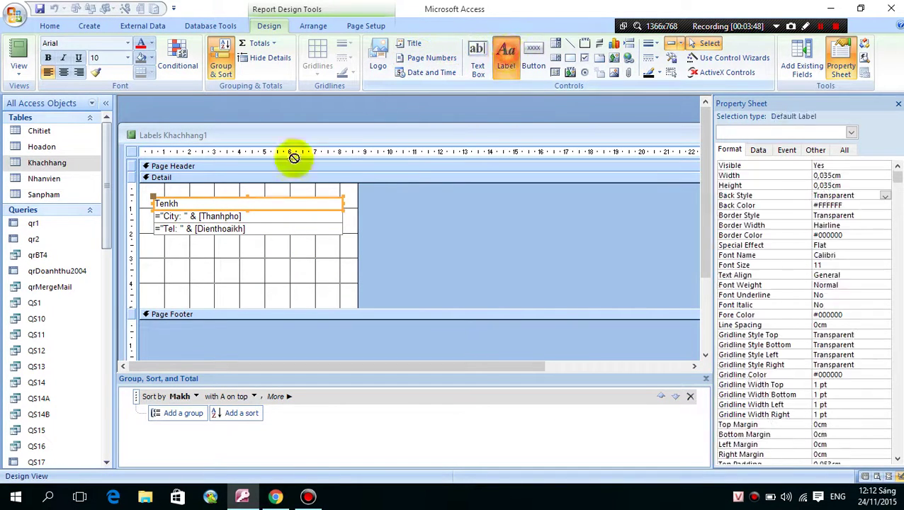
click(155, 187)
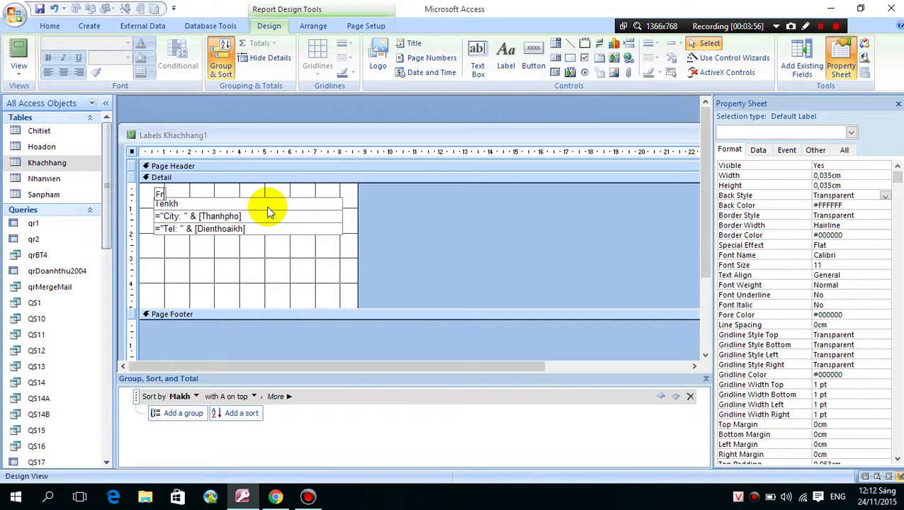
text(From:)
key(Return)
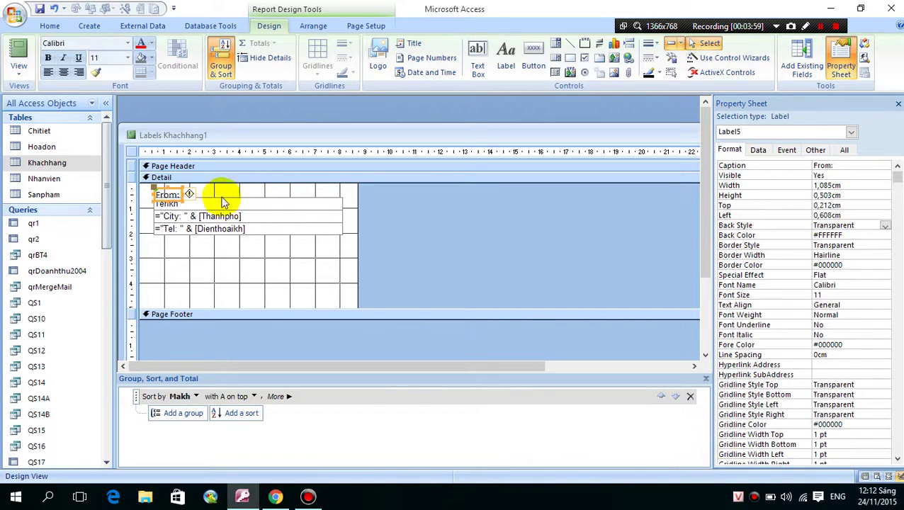
click(168, 189)
drag(168, 189, 179, 194)
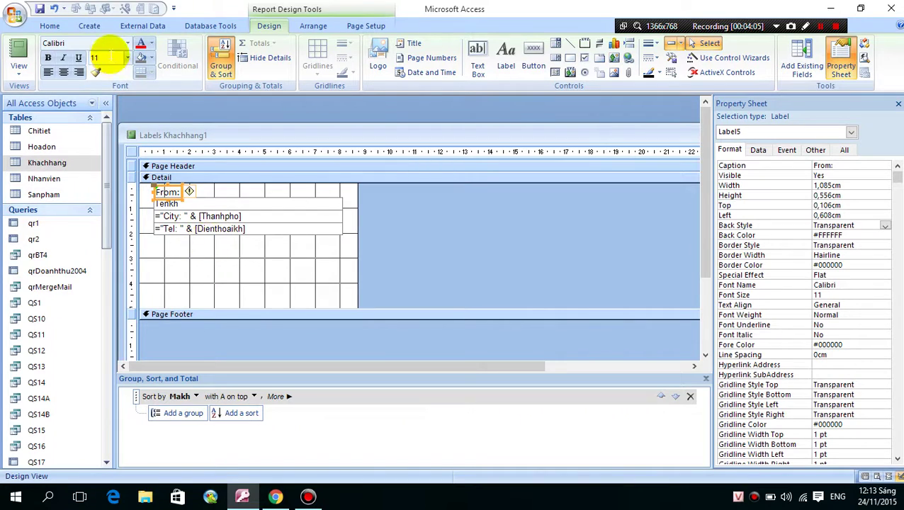
Format the "From:" label in Century Gothic, size 10, italic
click(110, 45)
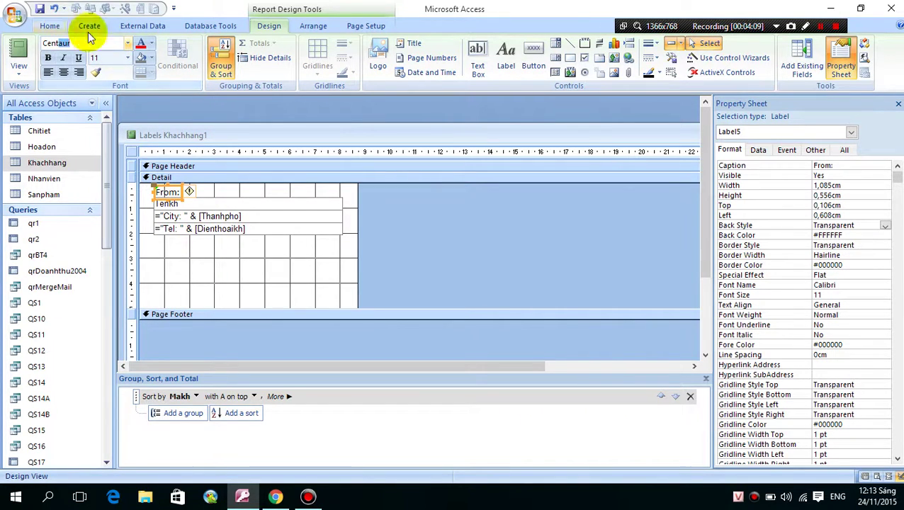
click(127, 43)
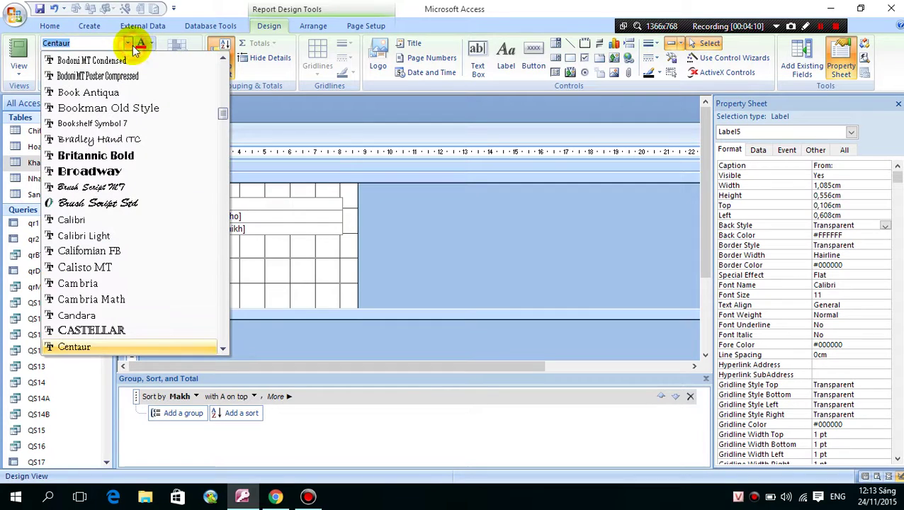
click(220, 344)
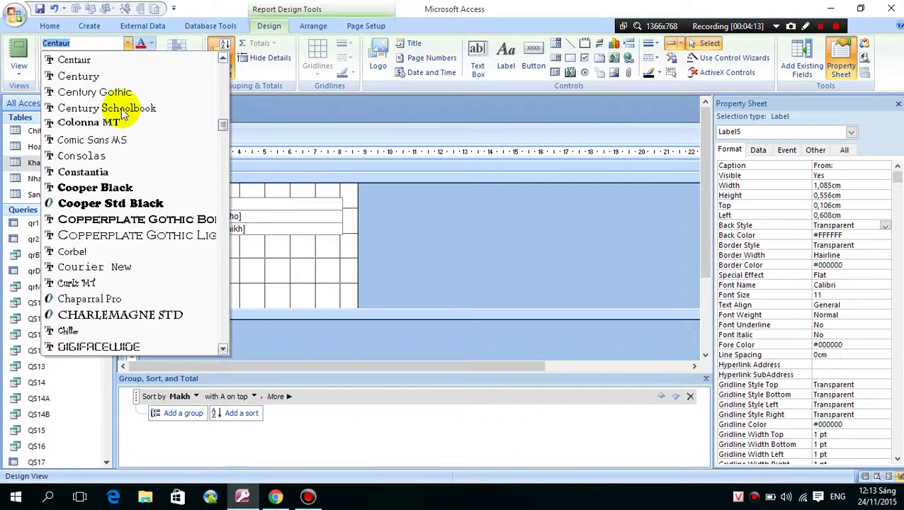
click(104, 93)
click(186, 193)
click(183, 192)
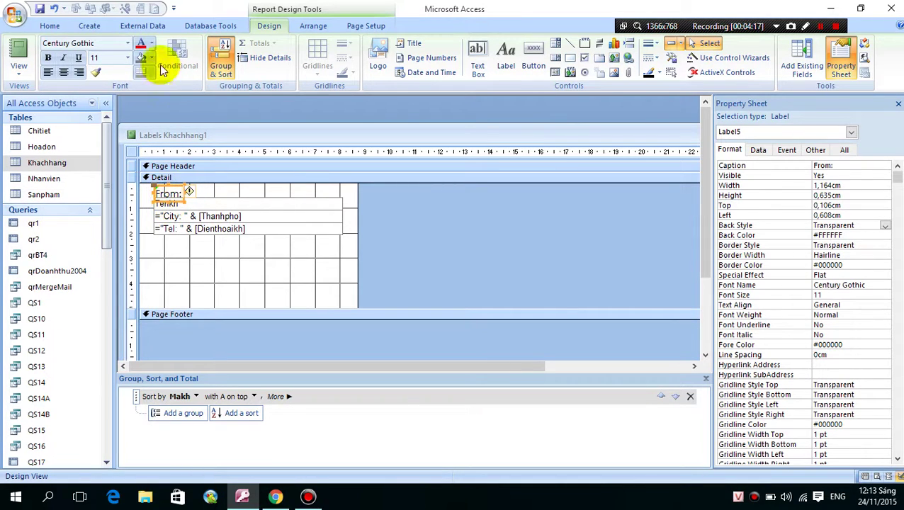
text(10)
key(Return)
click(63, 58)
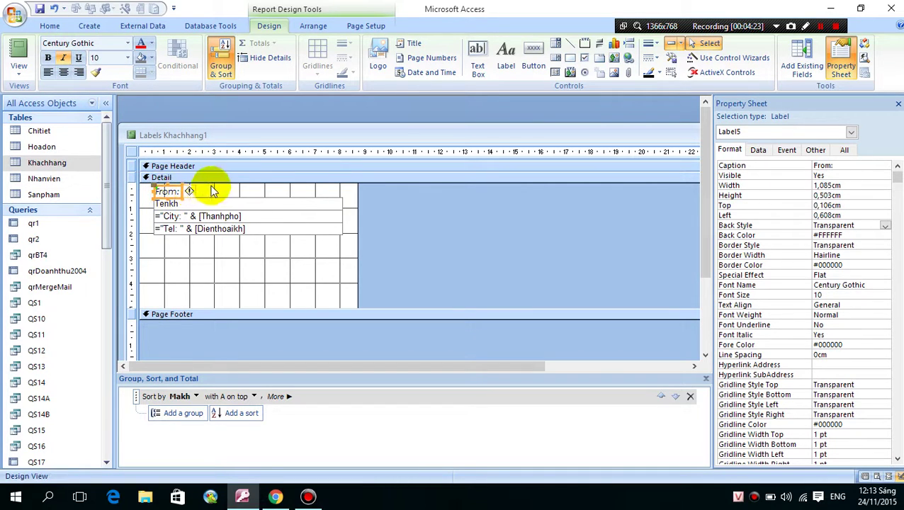
Duplicate the "From:" label and change the copy's caption to "To:"
click(220, 187)
click(170, 192)
key(ctrl+c)
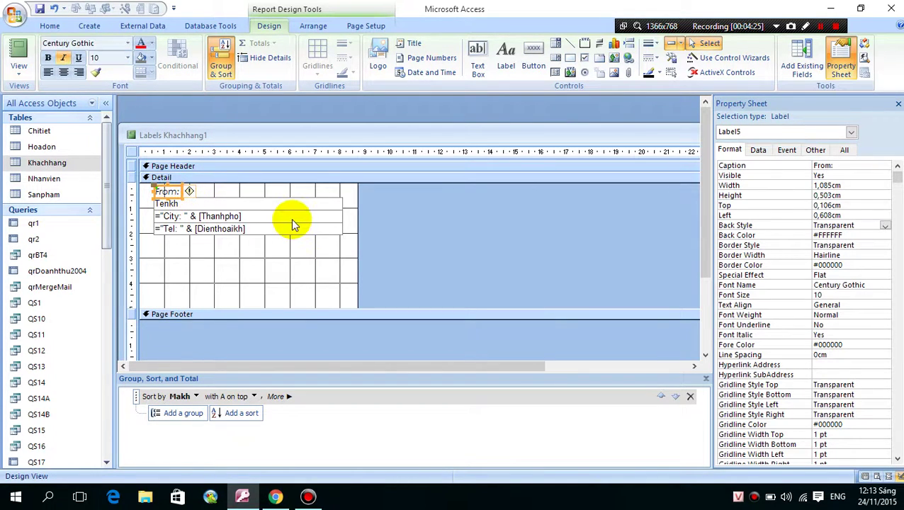
key(ctrl+v)
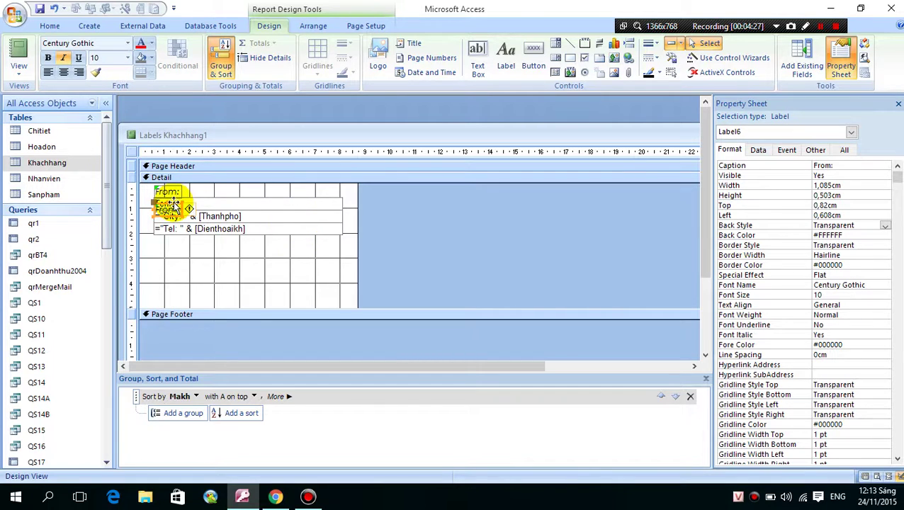
drag(179, 208, 147, 212)
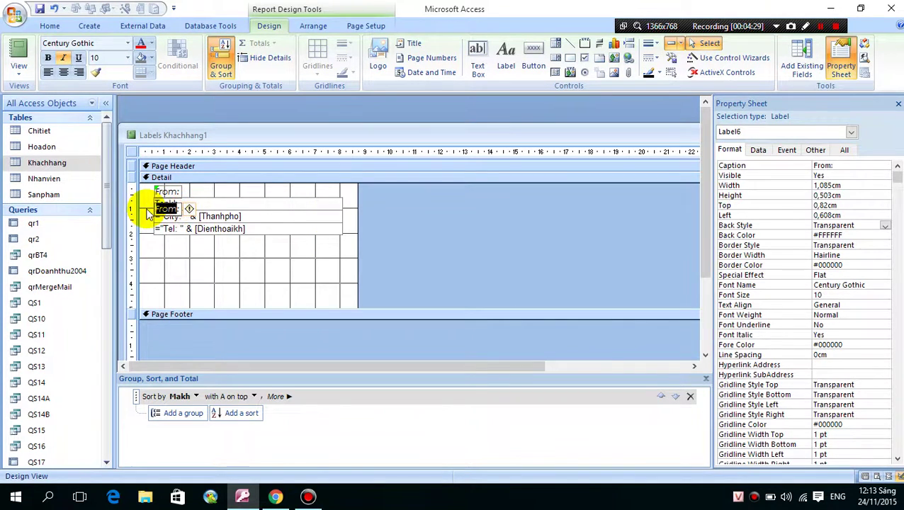
text(To:)
click(242, 192)
Shift the City and Tel text boxes down together to leave a gap beneath the Tenkh field
click(176, 204)
double_click(178, 202)
click(187, 208)
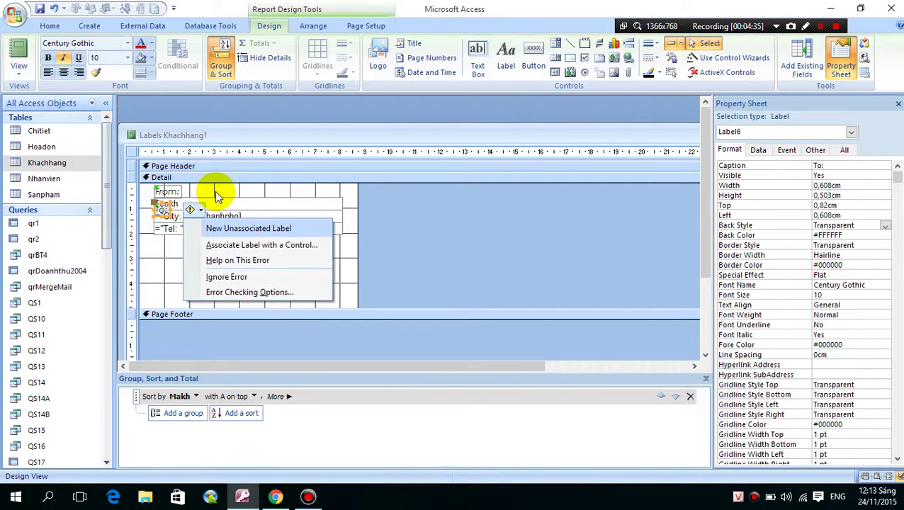
click(213, 193)
click(212, 204)
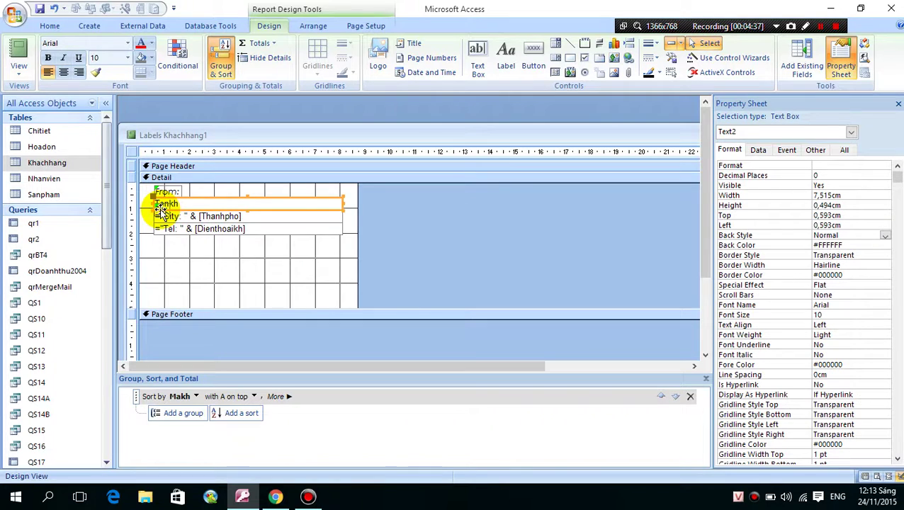
drag(272, 260, 240, 216)
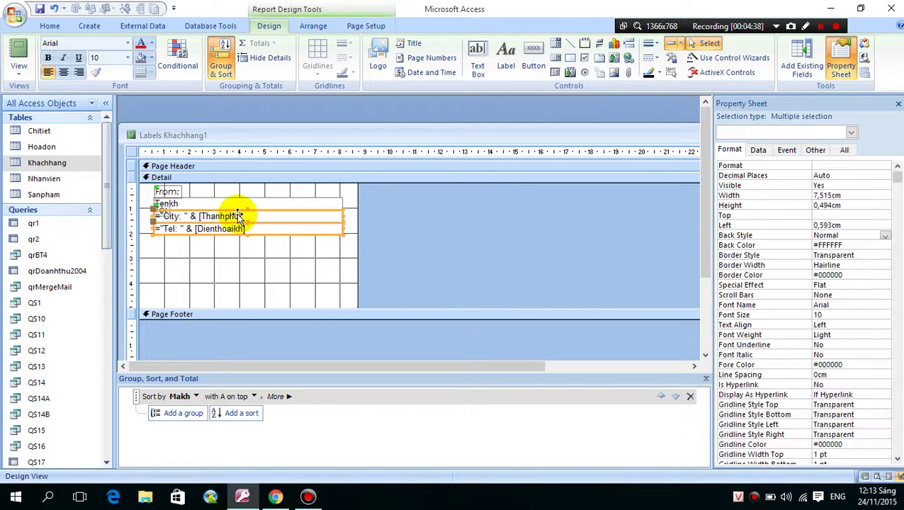
key(Down)
key(Down)
key(Down)
key(Down)
key(Down)
key(Down)
key(Down)
key(Down)
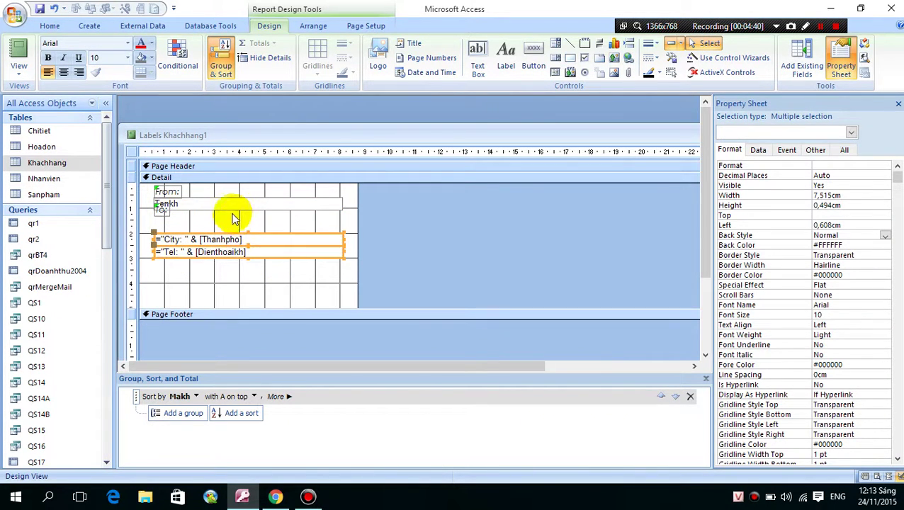
Place the Tenkh field directly beside the "To:" label, about 1,2 cm from the report's left edge
click(225, 204)
drag(224, 209, 236, 222)
drag(149, 200, 255, 226)
Set the font of the "To:" label and the Tenkh, City and Tel fields to Century Gothic
drag(280, 294, 126, 195)
text(Cent)
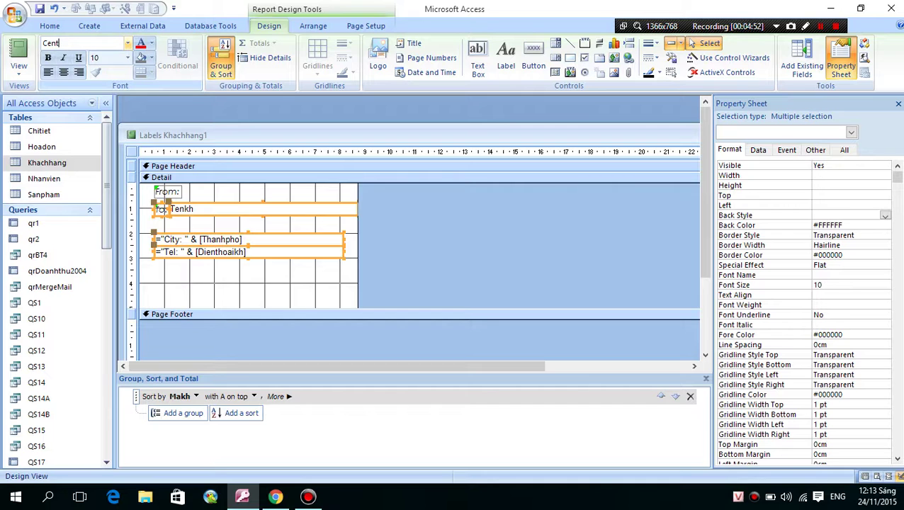
text(ury)
key(Return)
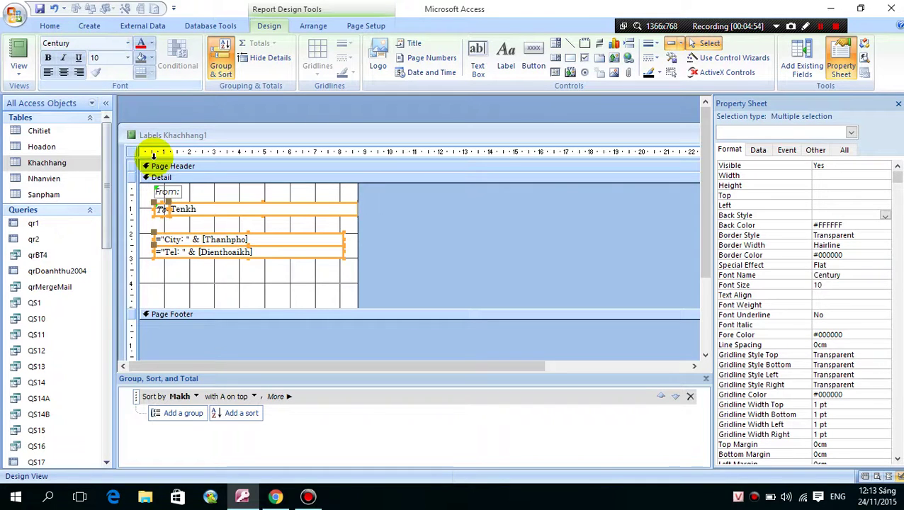
click(126, 44)
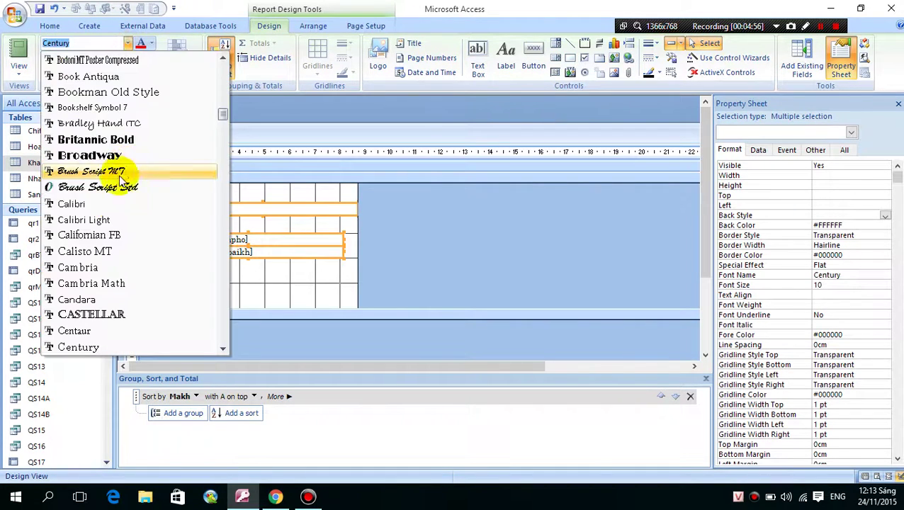
click(222, 349)
click(195, 350)
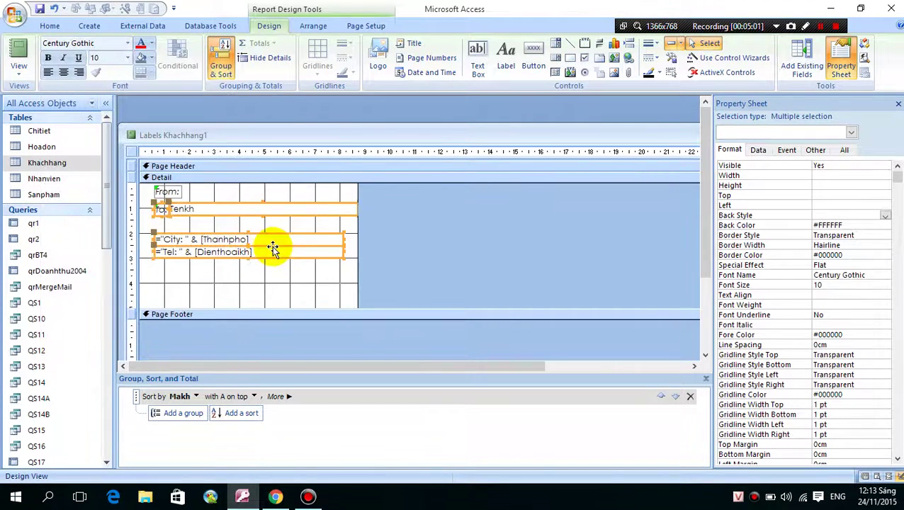
Give the "To:" label and Tenkh field a top position of 1 cm and a height of 0,5 cm
click(203, 224)
drag(203, 223, 148, 202)
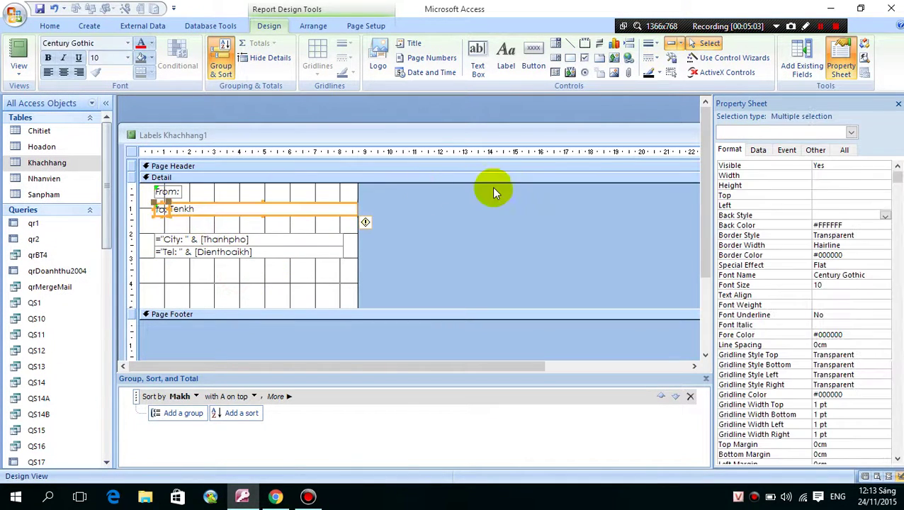
click(835, 196)
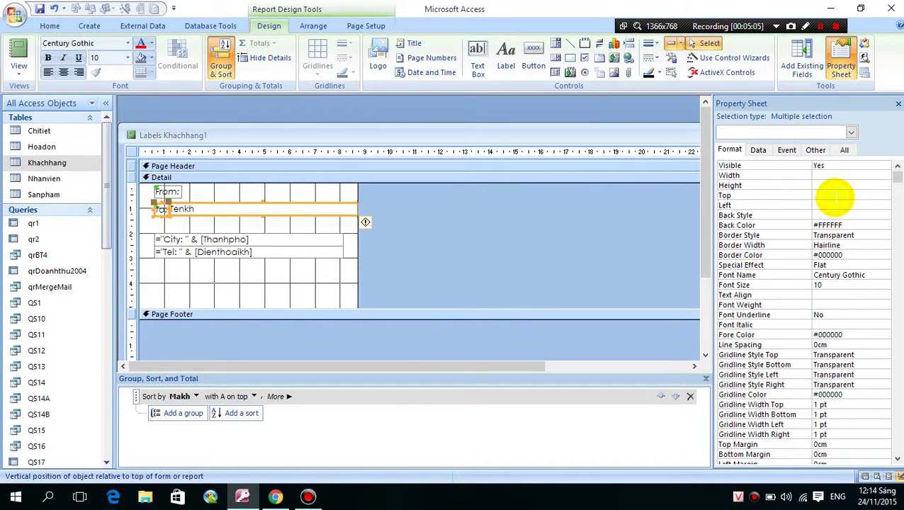
text(1)
key(Return)
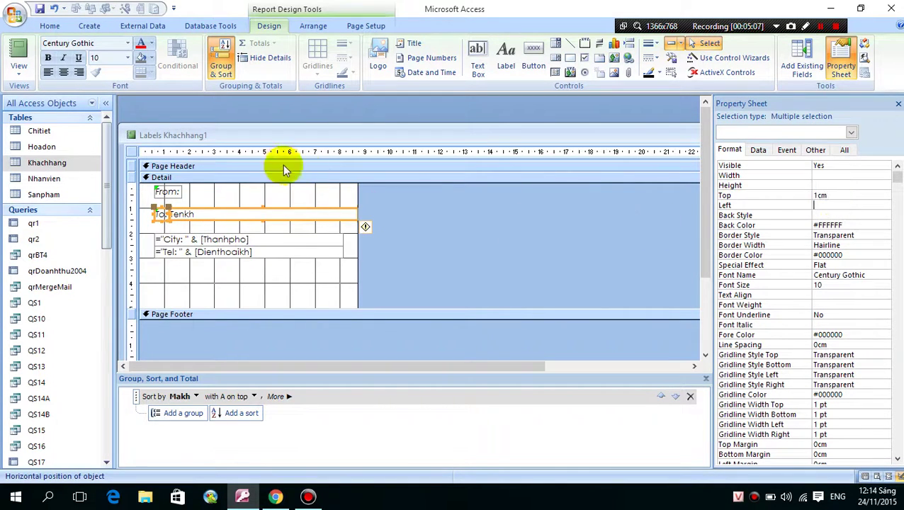
click(838, 176)
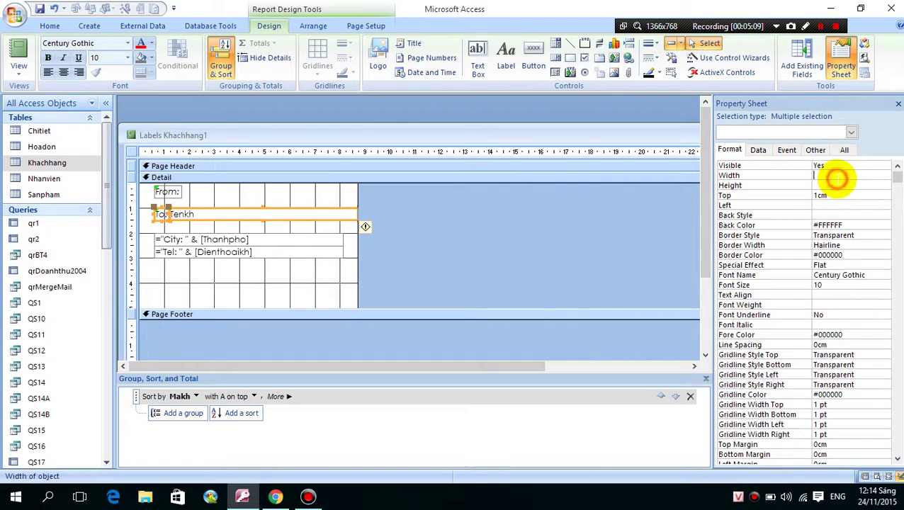
click(833, 183)
text(0,5)
key(Return)
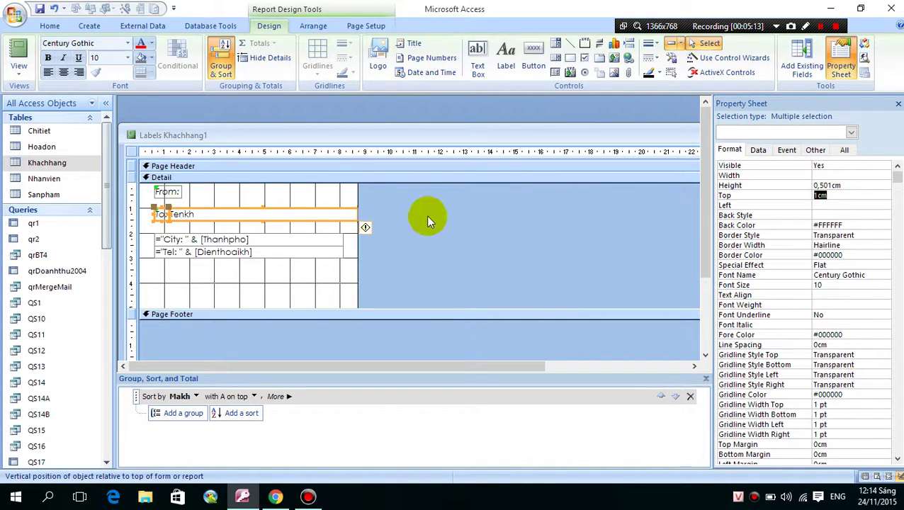
Set the height of all label controls in the Detail section to 0,501 cm
drag(309, 281, 157, 228)
drag(271, 294, 142, 180)
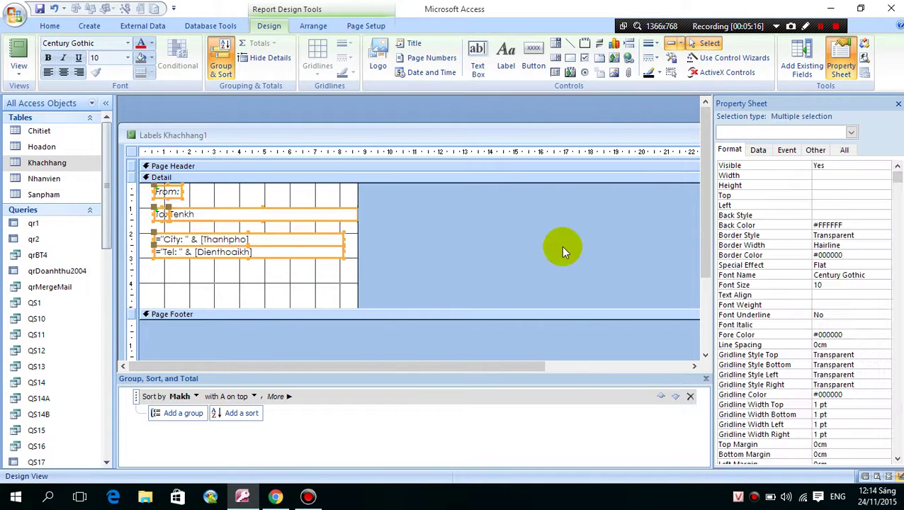
click(826, 185)
text(0)
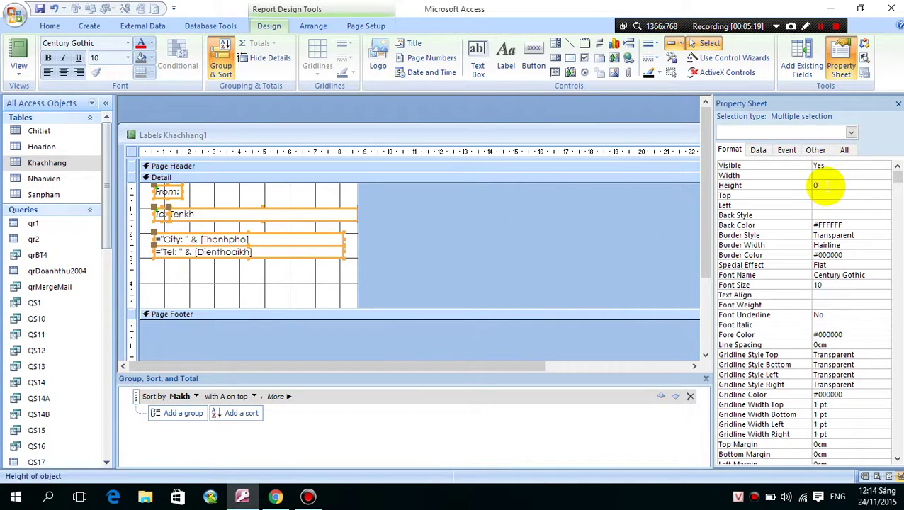
text(,501)
key(Return)
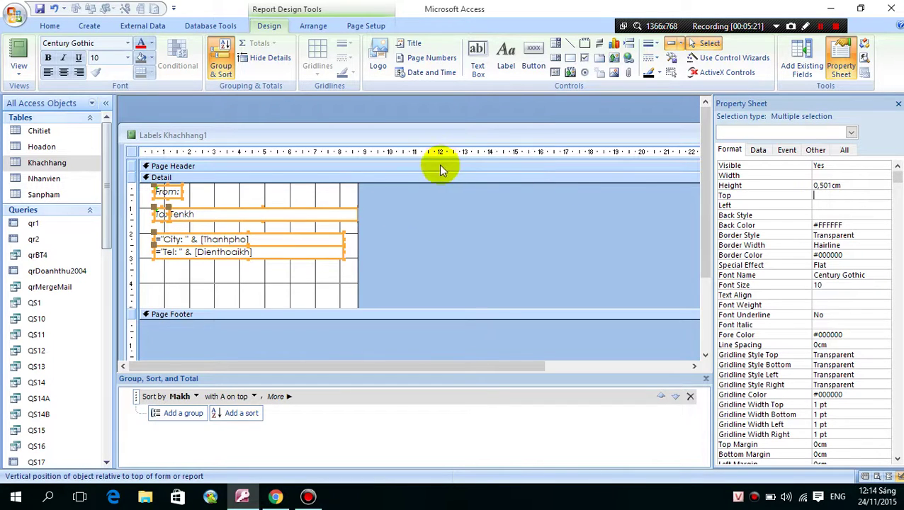
click(268, 278)
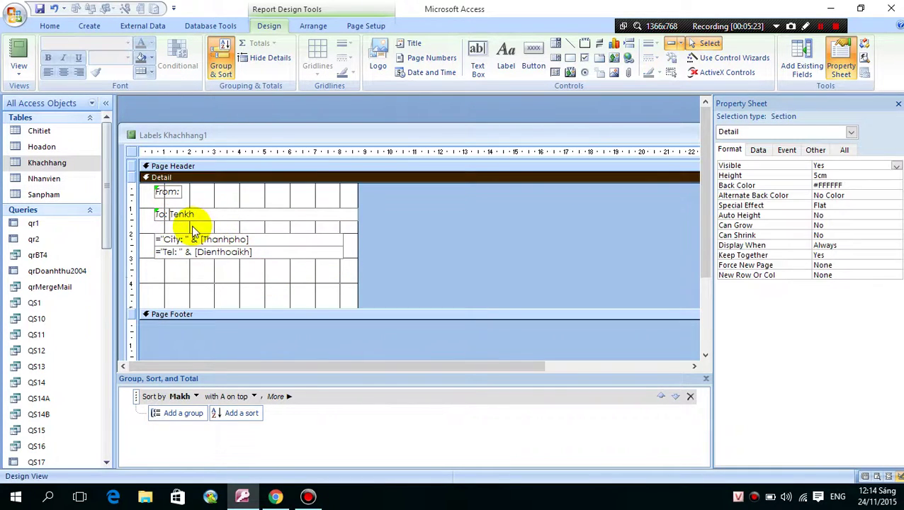
Narrow the Tenkh field to about 6,88 cm and bring the report's right edge in closer to it
drag(192, 225, 164, 210)
click(312, 25)
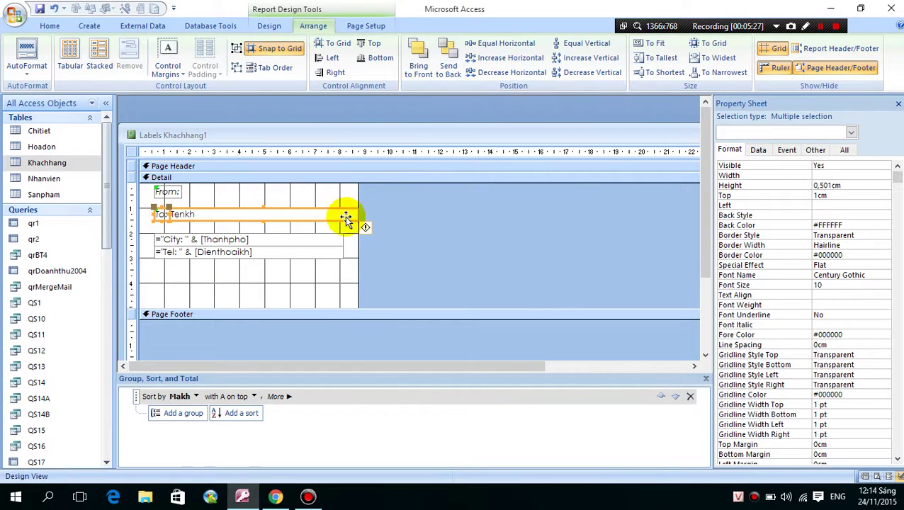
click(347, 227)
click(351, 216)
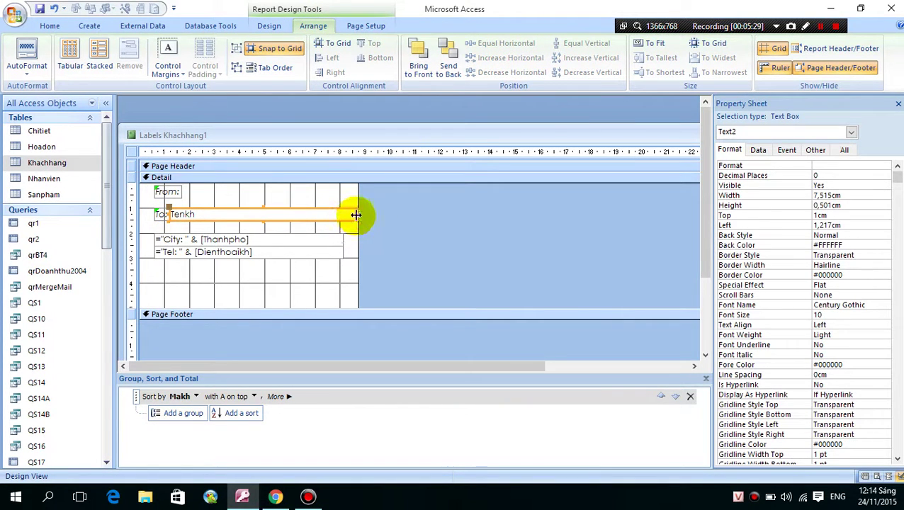
mouse_move(357, 214)
mouse_down()
mouse_move(343, 214)
mouse_move(352, 212)
mouse_up()
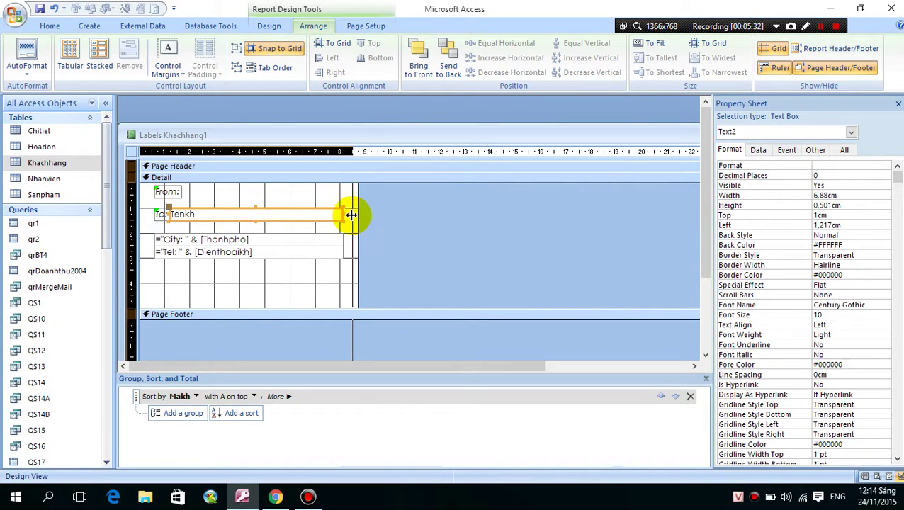
click(336, 287)
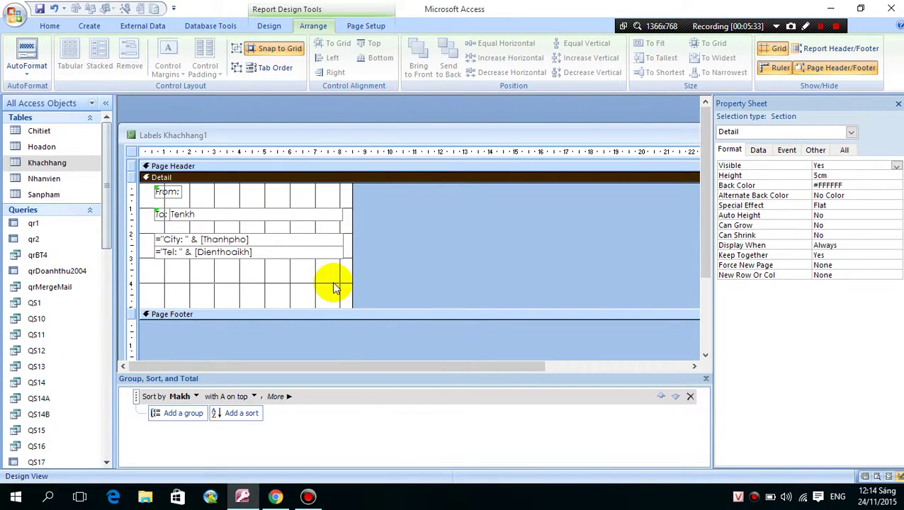
Make the Tenkh field's text bold
click(206, 214)
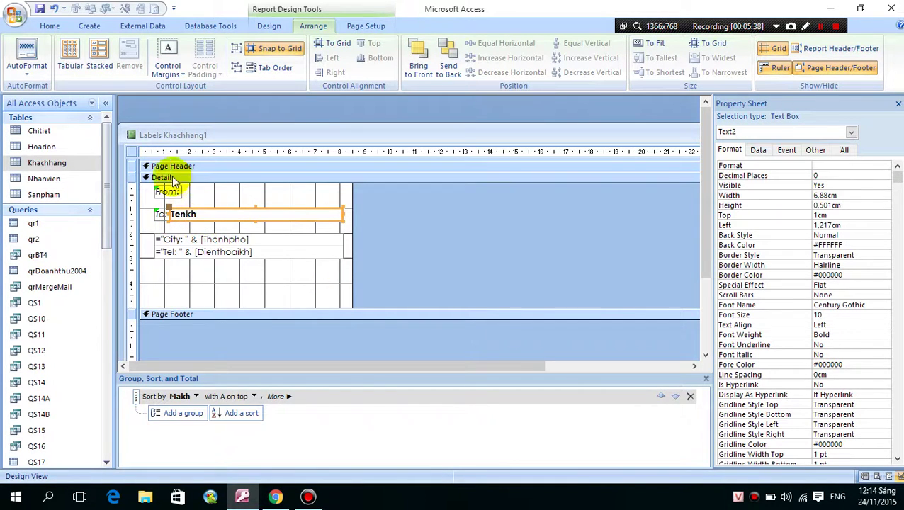
click(183, 193)
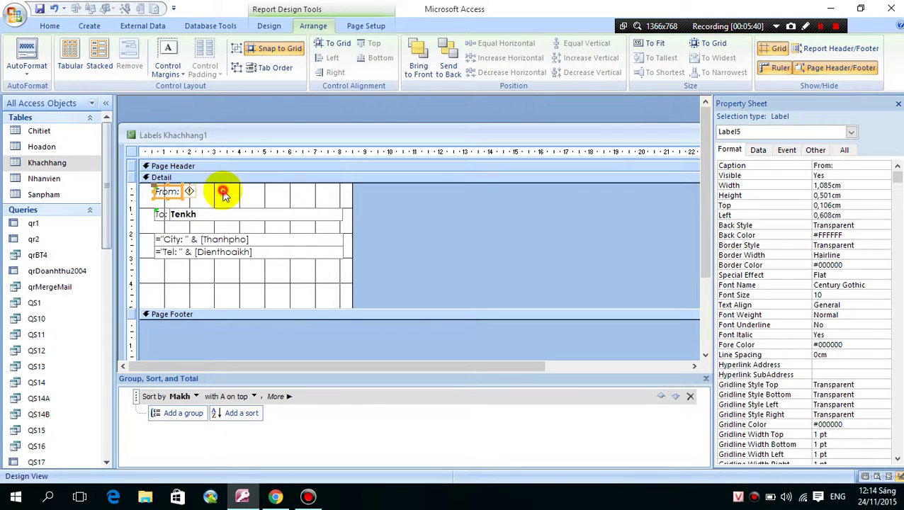
click(216, 194)
Place a copy of the "From:" label beside the original and change its caption to "Applied Research Farm."
click(178, 196)
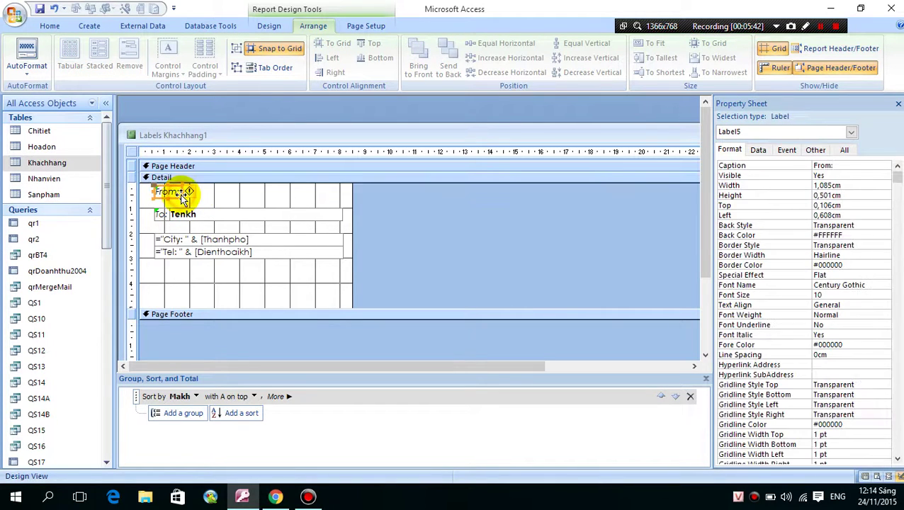
drag(182, 195, 205, 191)
double_click(205, 191)
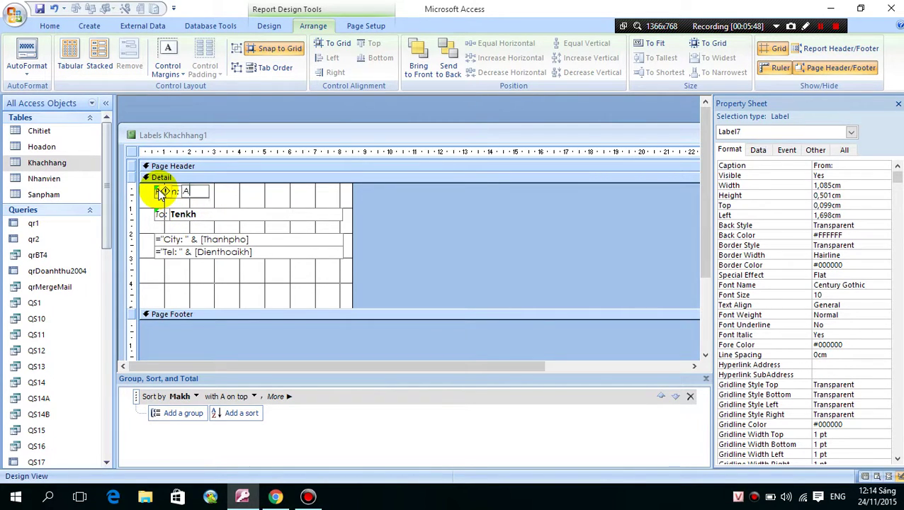
text(Applied Research Farm.)
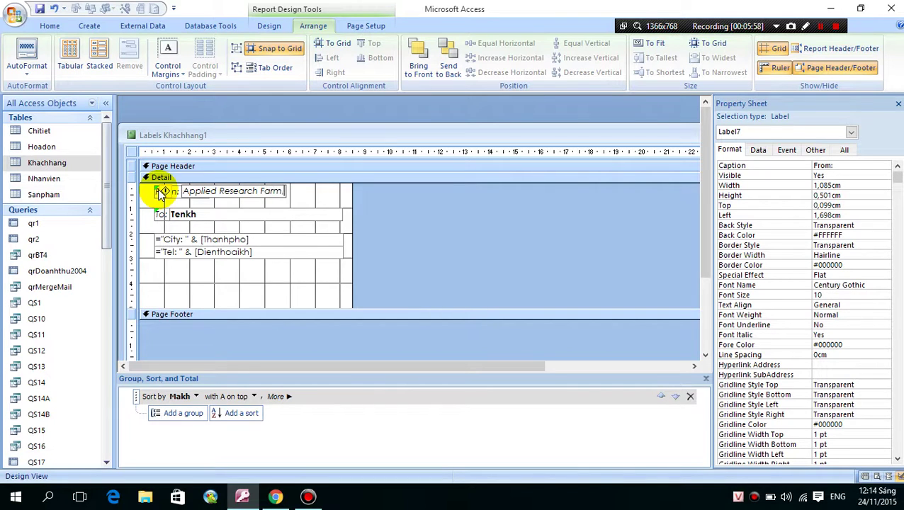
click(298, 199)
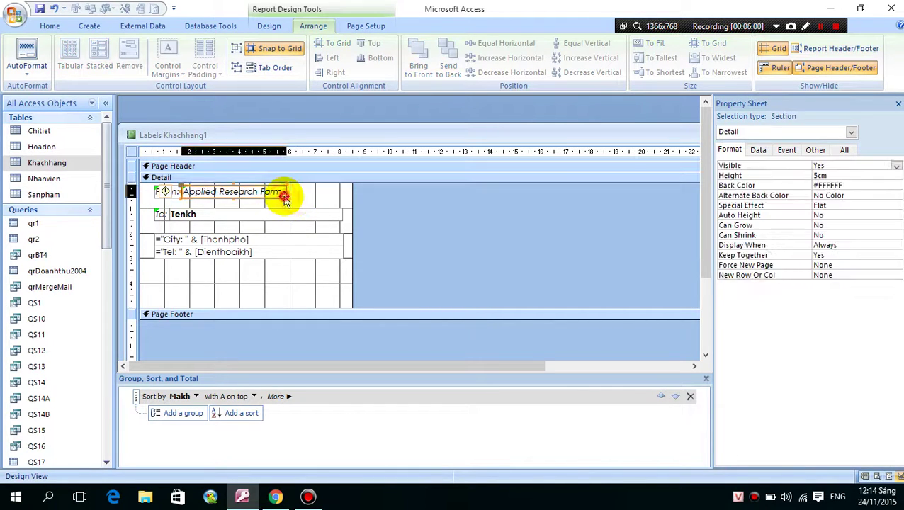
Make the "Applied Research Farm" label bold and non-italic, and add a comma at the end of its caption
click(284, 197)
key(ctrl+b)
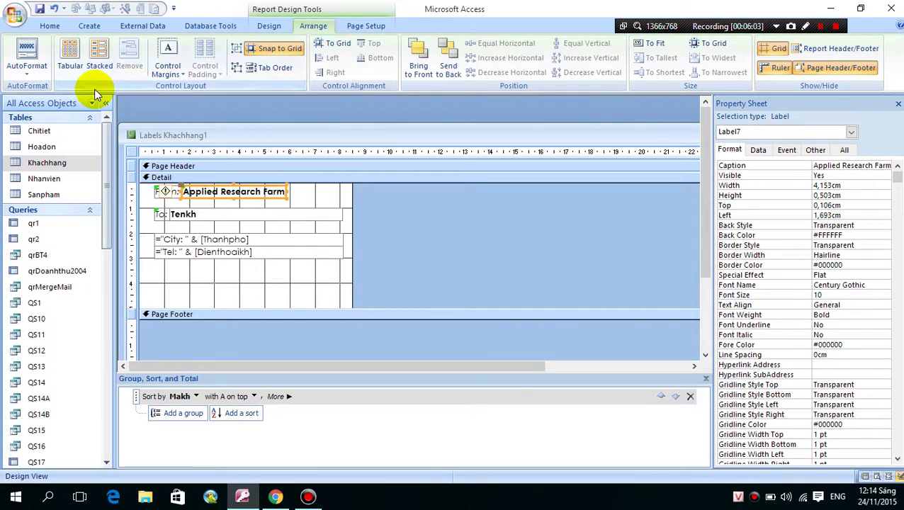
double_click(287, 192)
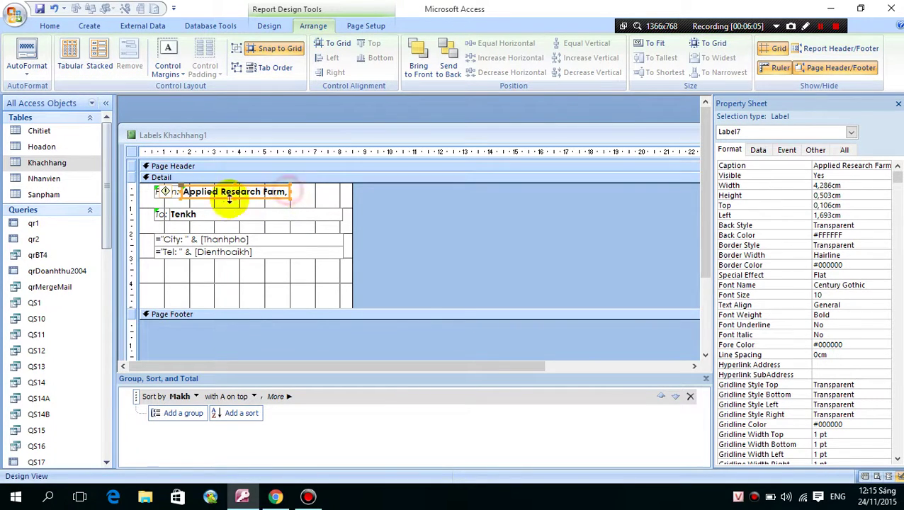
click(216, 202)
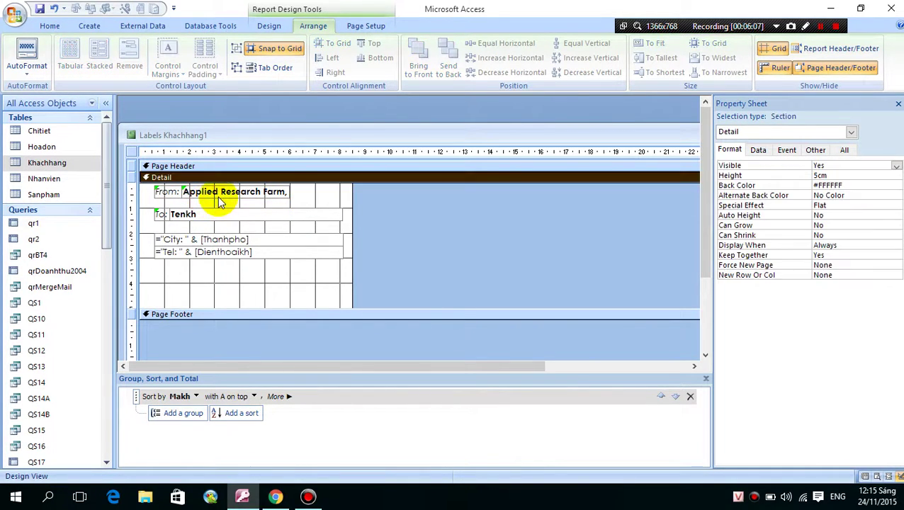
Place another copy of the "From:" label beneath the original and caption it "Department of Animal Production," with "Nong Lam University" on a second line
click(220, 202)
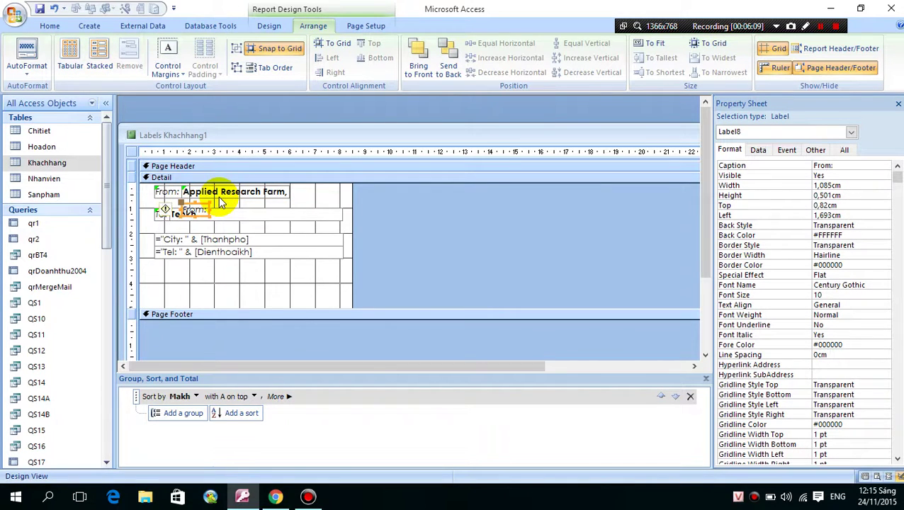
drag(220, 202, 170, 197)
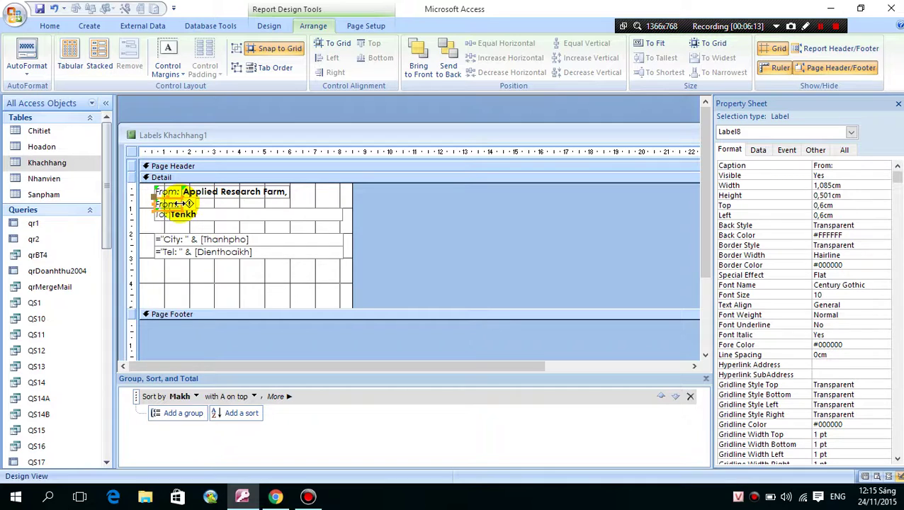
key(F2)
text(De)
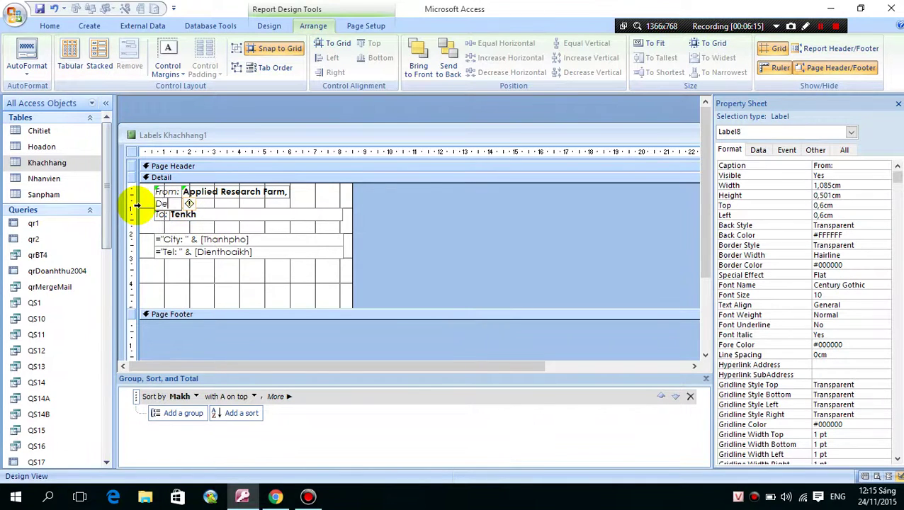
text(pr)
key(BackSpace)
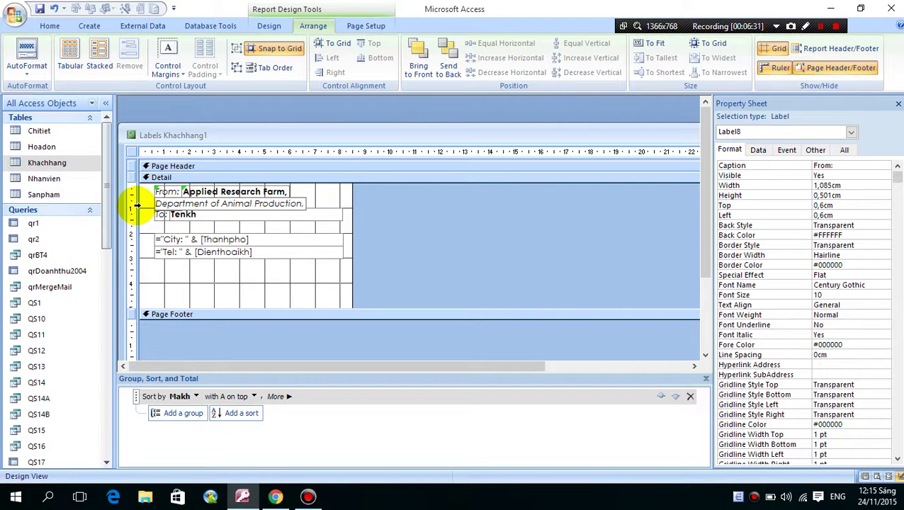
key(F4)
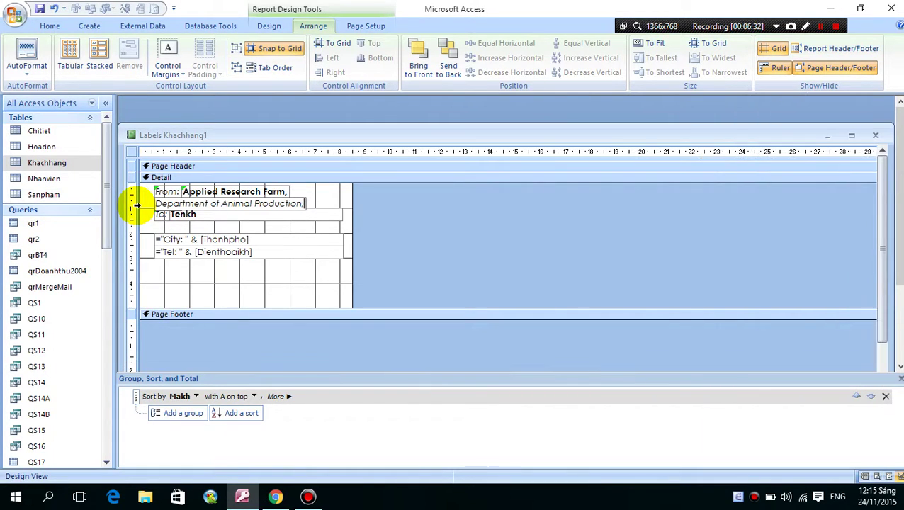
key(ctrl+Return)
text(Nong Lam University)
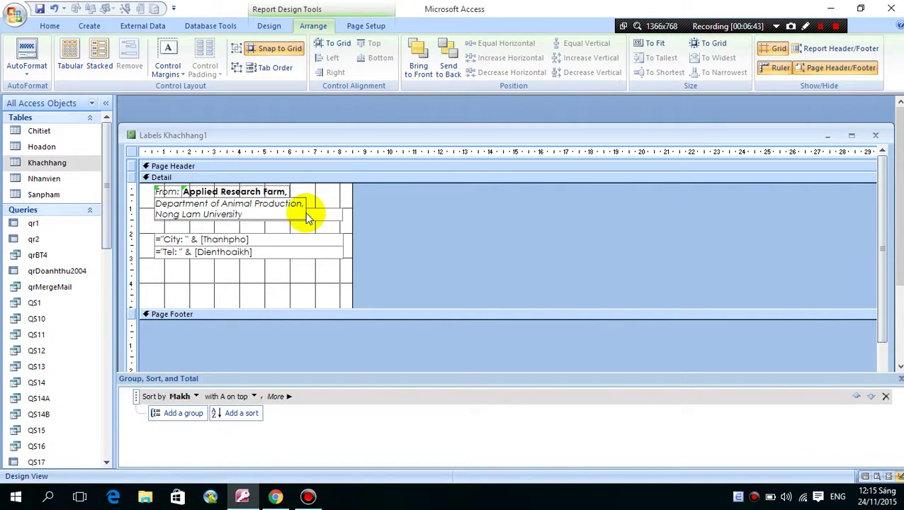
Decrease the vertical spacing across all label controls so the sender and recipient lines stack without overlapping
drag(316, 199, 160, 191)
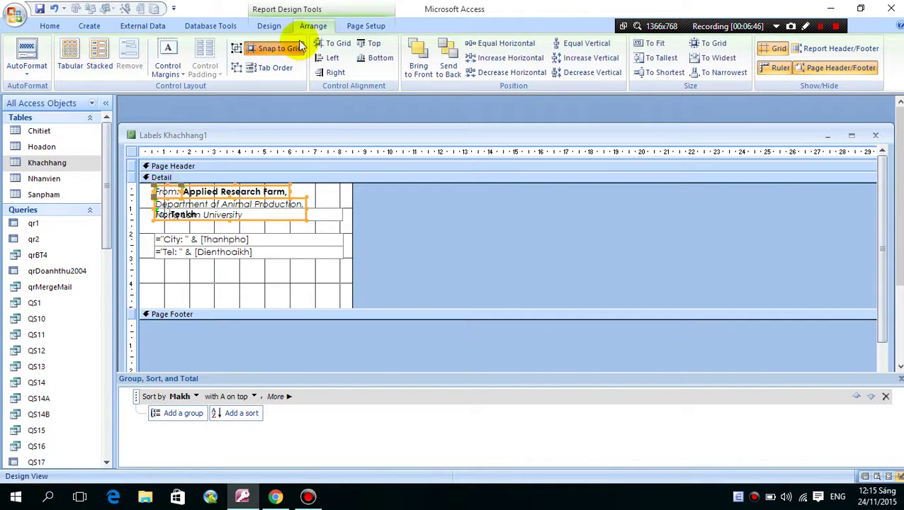
drag(287, 285, 149, 201)
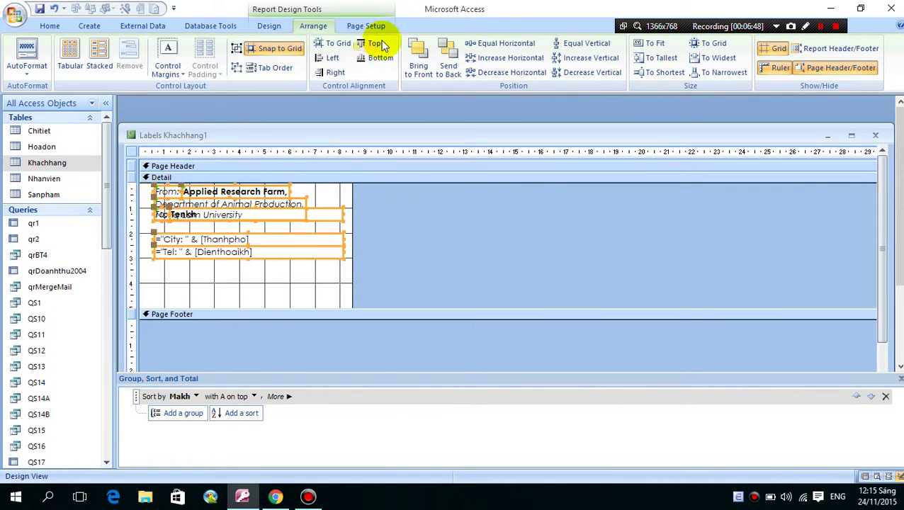
click(557, 72)
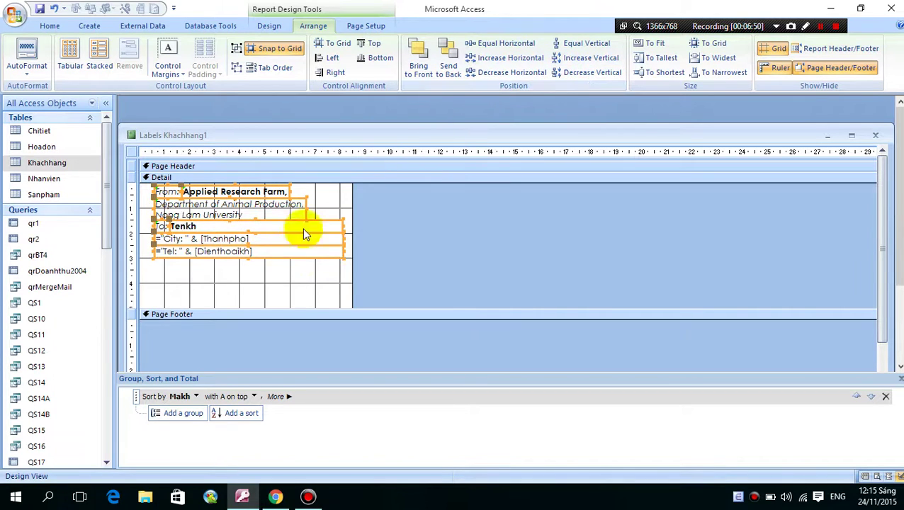
Increase the vertical spacing of the department label and the recipient lines by two increments, leaving a gap above "To:"
drag(287, 269, 147, 196)
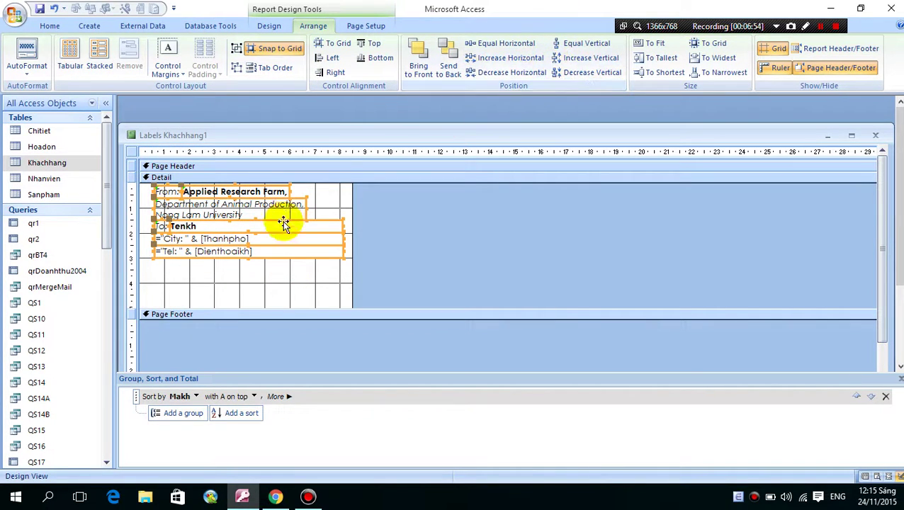
drag(274, 270, 131, 233)
drag(131, 232, 161, 223)
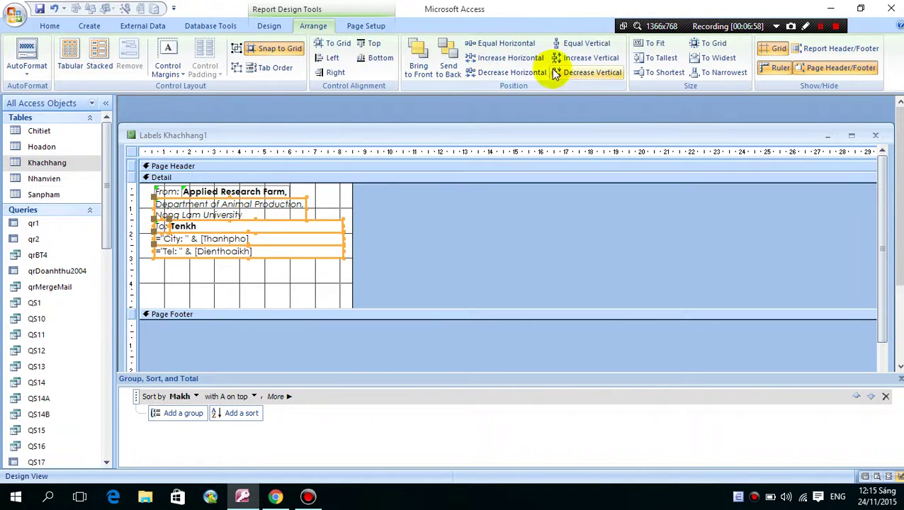
click(580, 60)
click(579, 59)
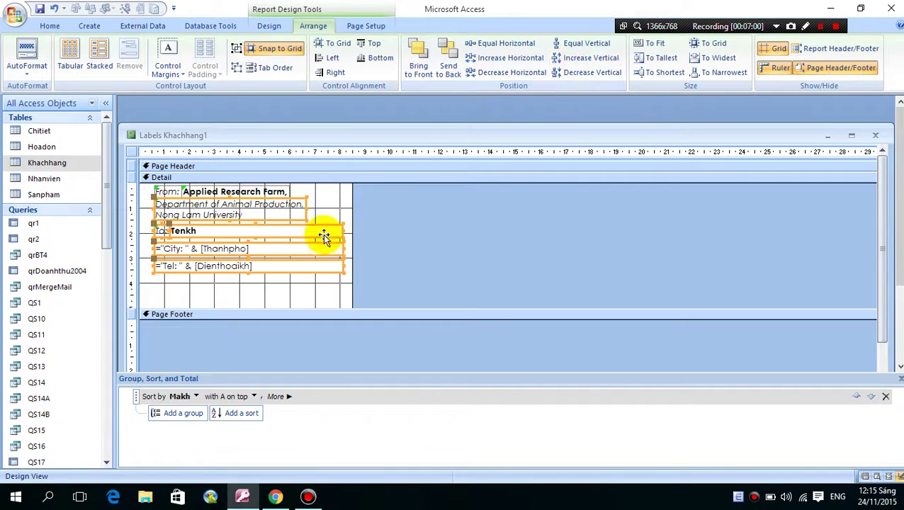
Decrease the vertical spacing among the To/Tenkh, City and Tel lines by two increments to close them up
drag(299, 295, 160, 236)
click(579, 73)
click(579, 76)
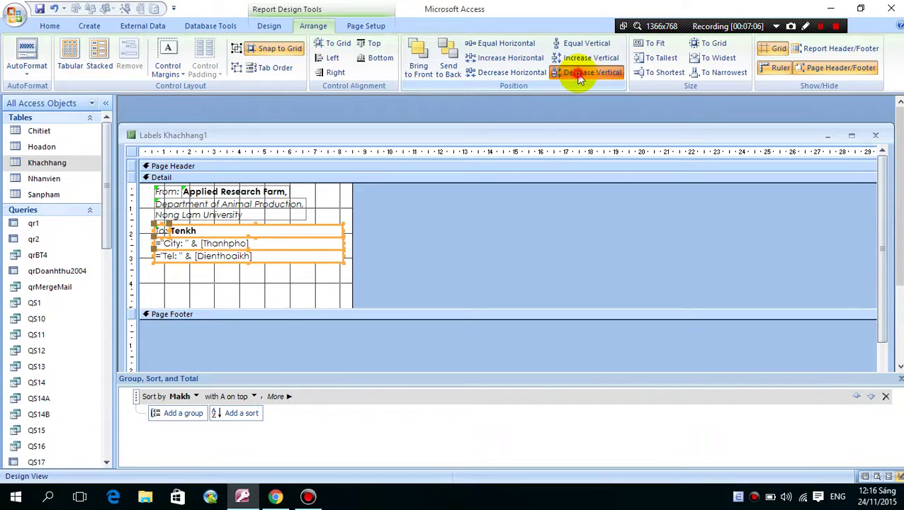
click(313, 282)
click(313, 232)
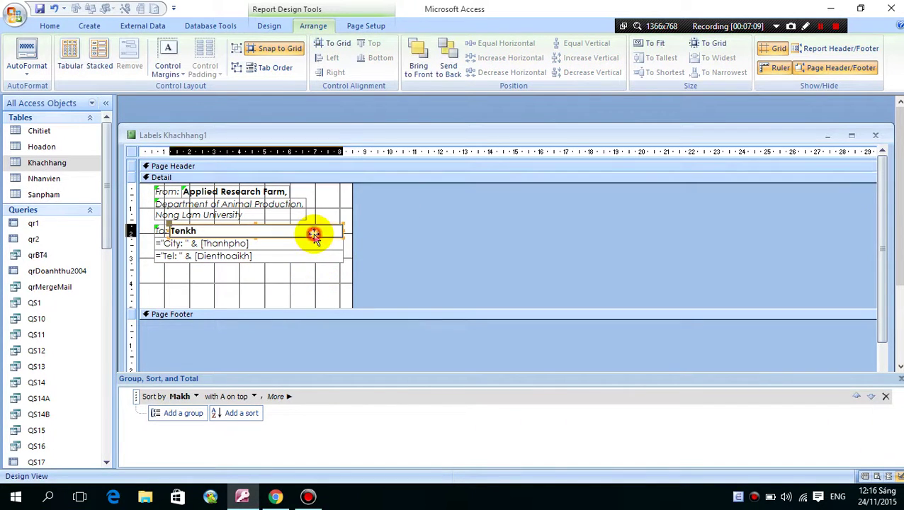
click(343, 229)
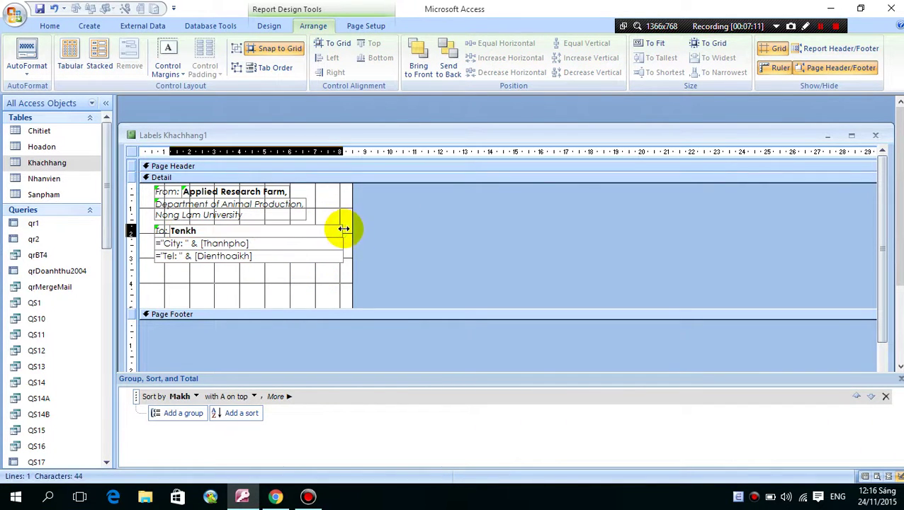
drag(343, 229, 346, 229)
click(312, 293)
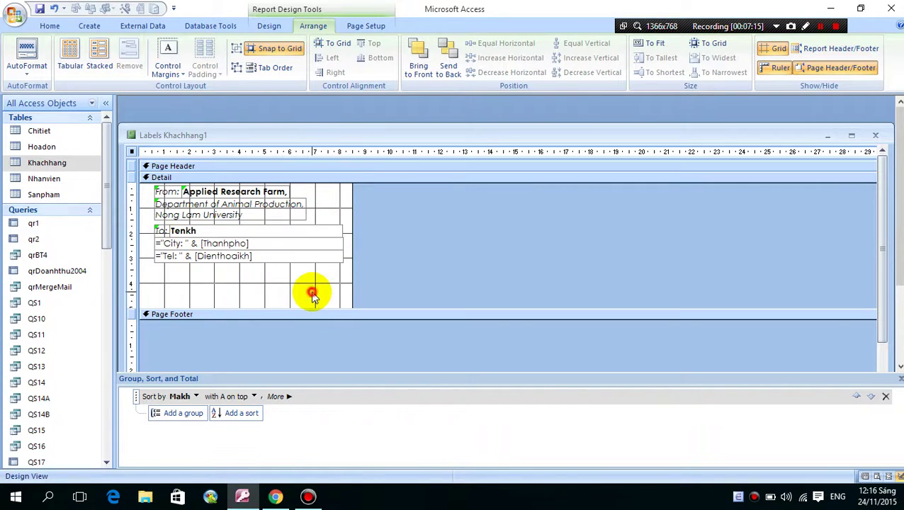
drag(285, 281, 142, 198)
Remove the italic formatting from the department and university label
click(252, 272)
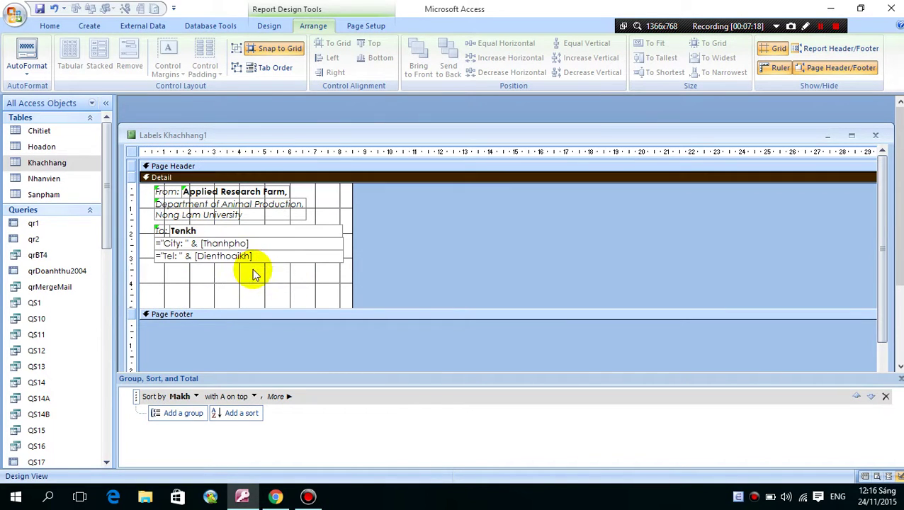
click(227, 212)
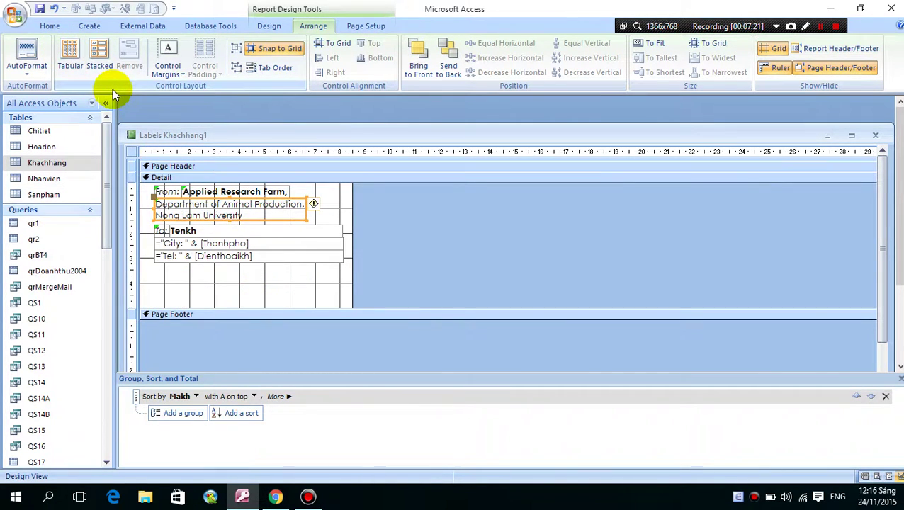
click(247, 280)
Shift all label controls to about 0,2 cm from the report's left edge and widen the Tenkh, City and Tel fields almost to its right edge
drag(228, 292, 152, 195)
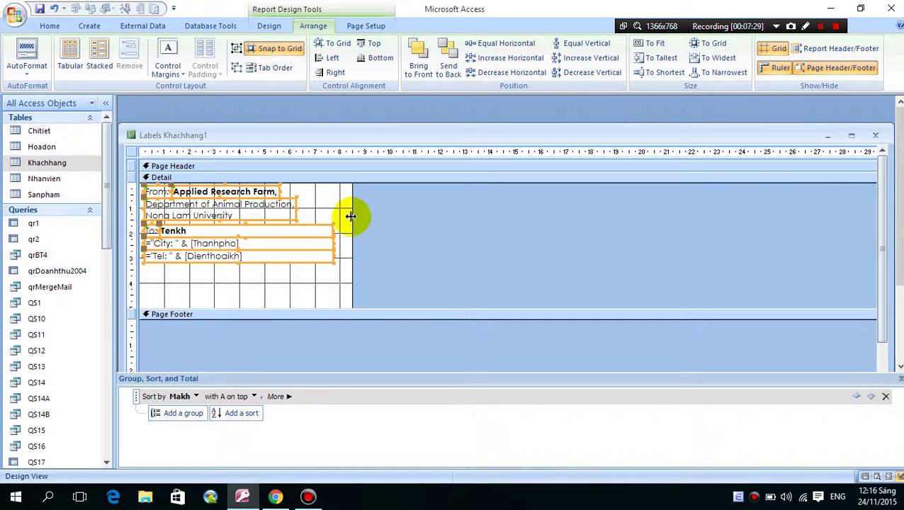
drag(341, 255, 343, 234)
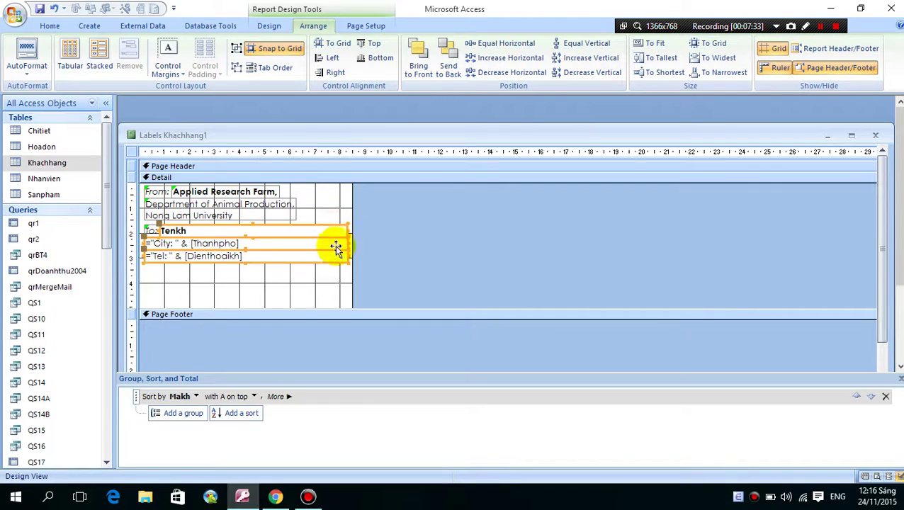
click(316, 275)
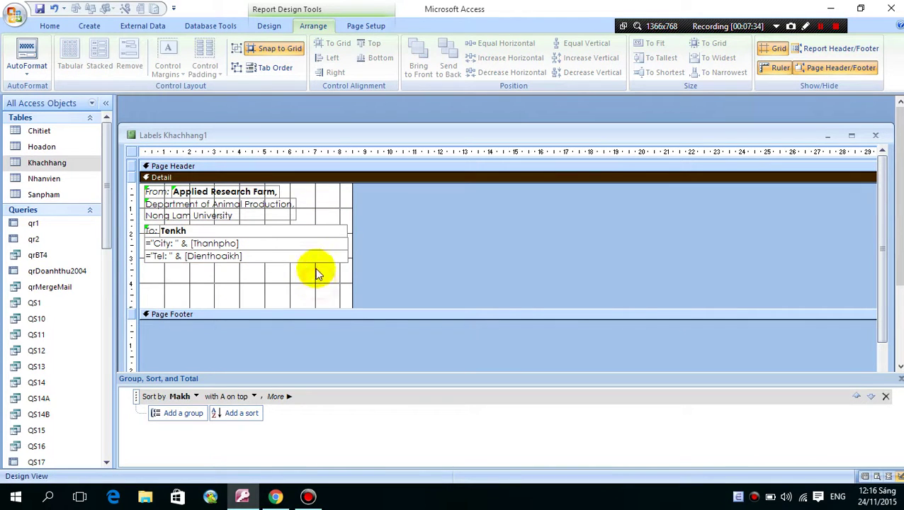
click(343, 229)
click(347, 228)
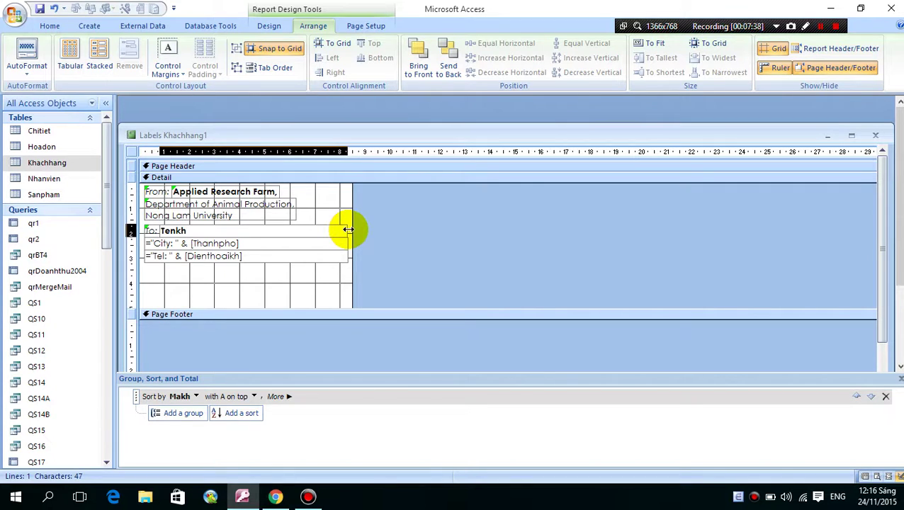
click(298, 276)
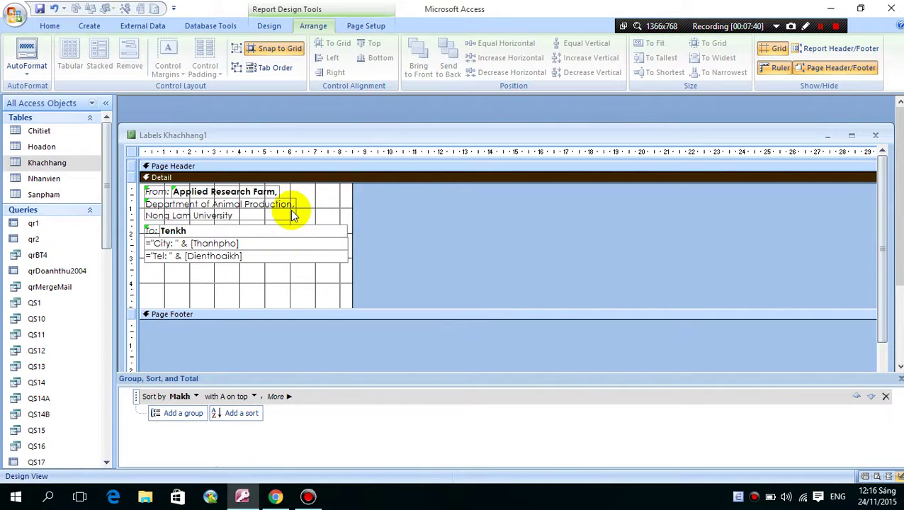
click(281, 254)
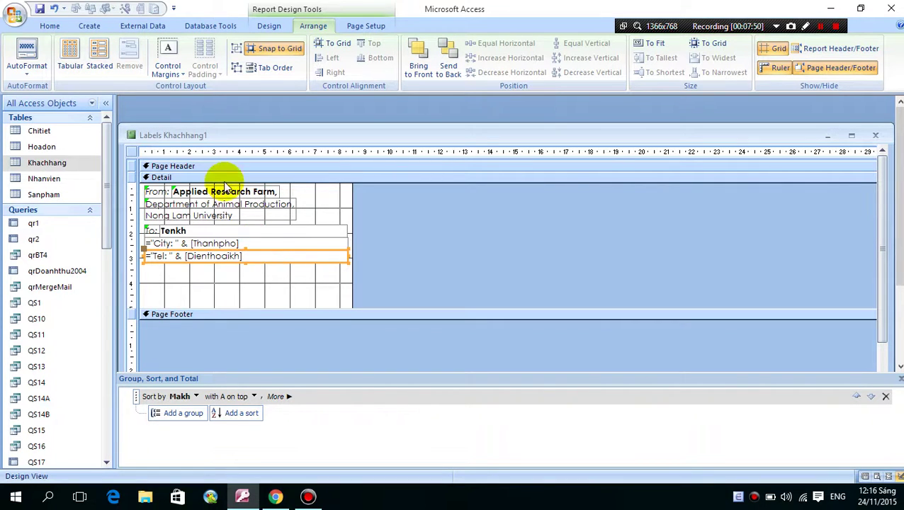
Open the City text box's properties and examine its Can Grow and Can Shrink settings
click(228, 242)
double_click(226, 236)
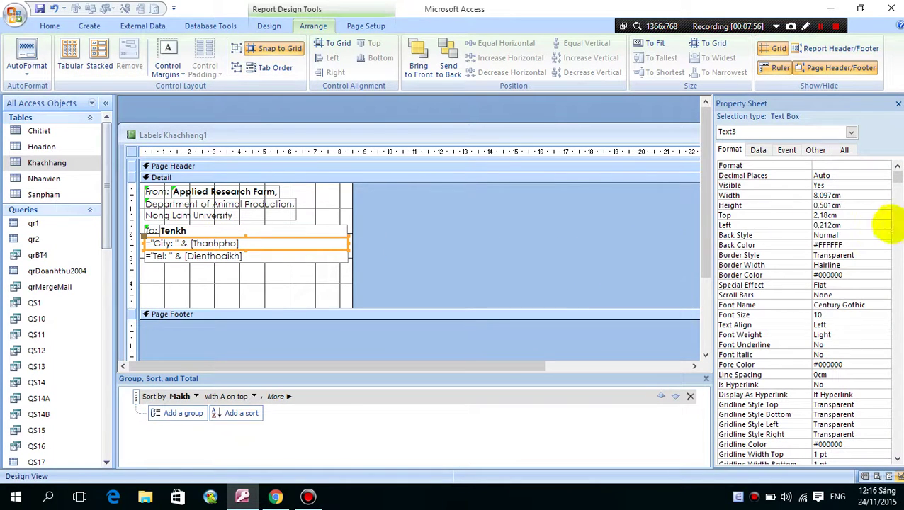
click(897, 181)
drag(898, 181, 890, 448)
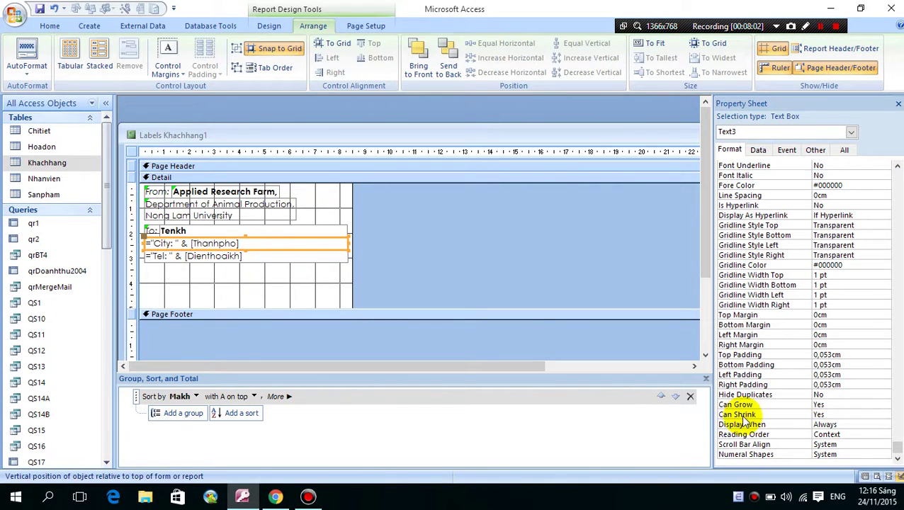
click(825, 415)
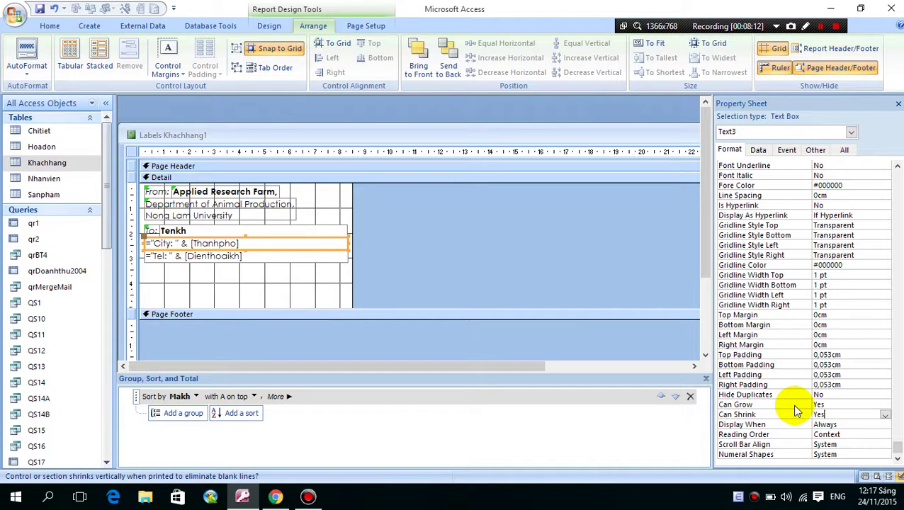
click(135, 244)
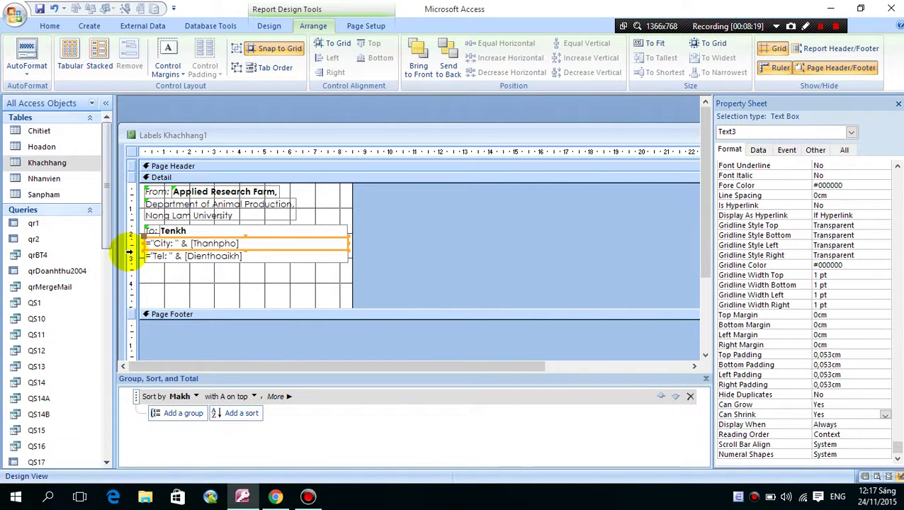
Try stretching the City text box downward over the Tel line, and undo that resize
drag(245, 247, 244, 265)
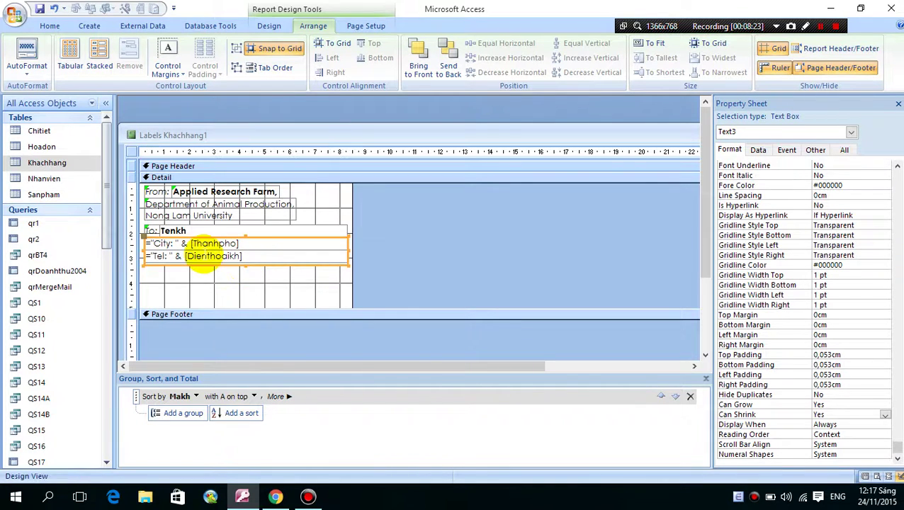
key(ctrl+z)
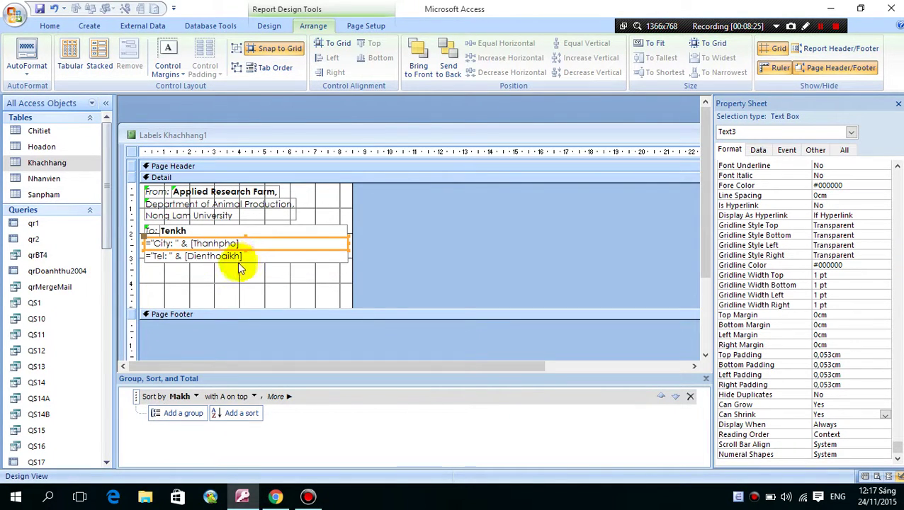
click(305, 276)
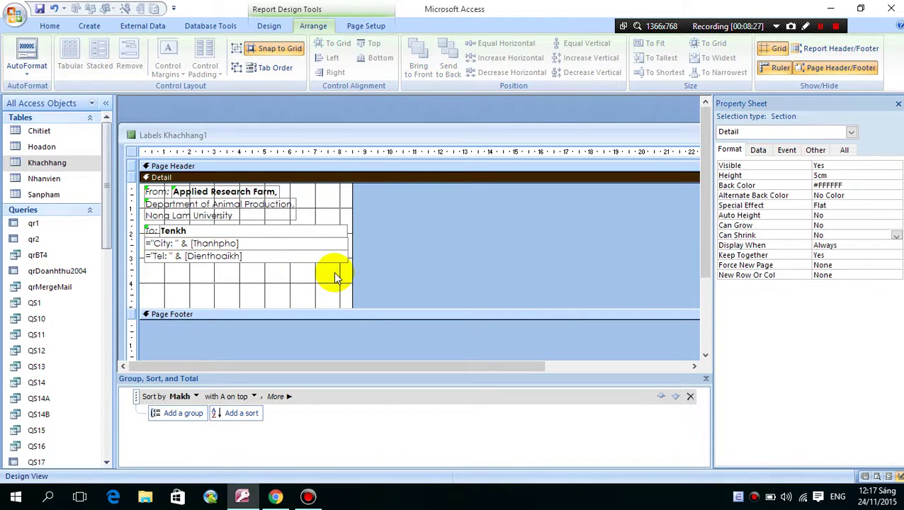
click(291, 244)
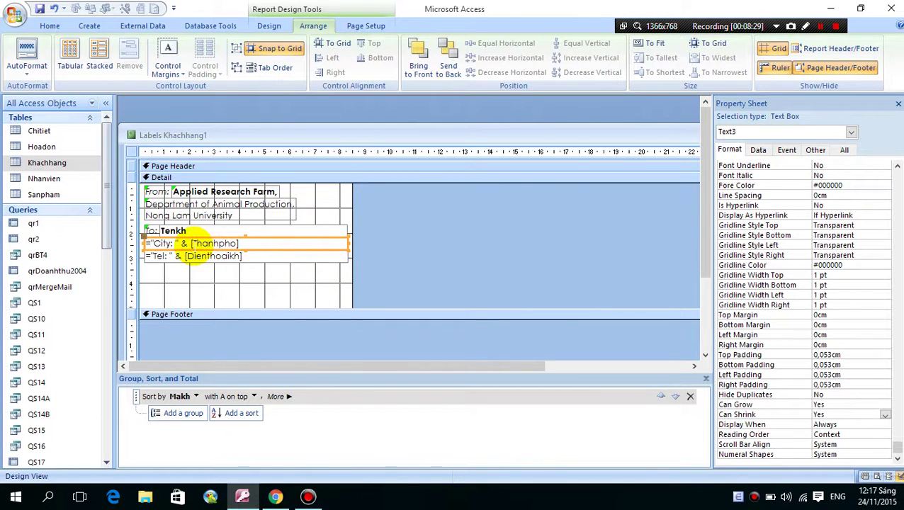
Add the [Diachikh] field before [Thanhpho] in the City text box's expression and check the available field names
click(192, 243)
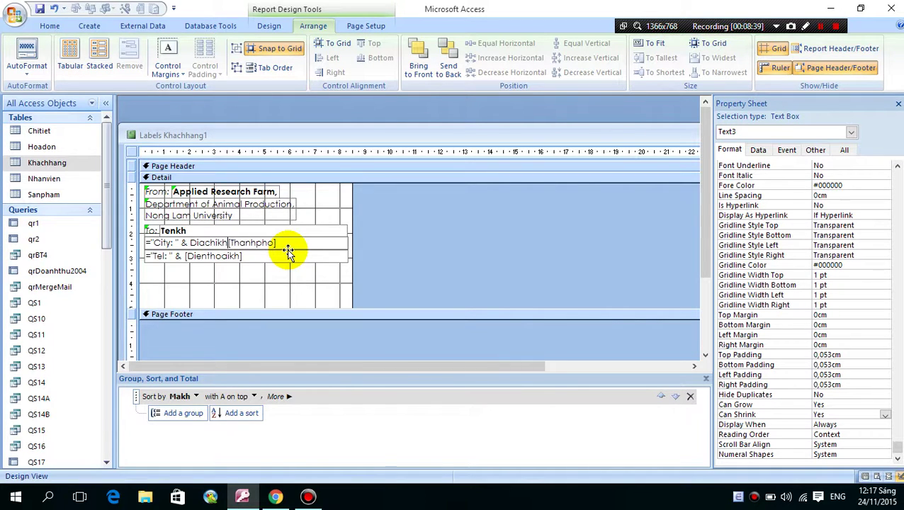
click(287, 251)
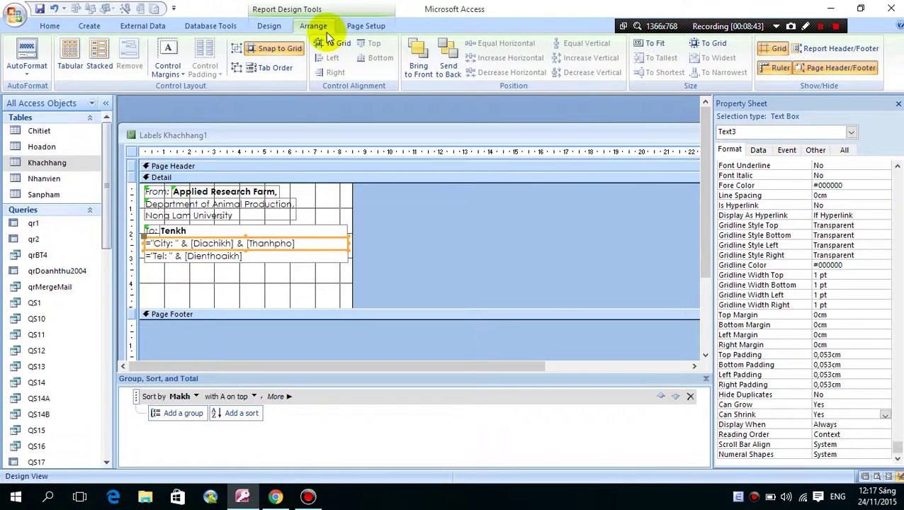
click(269, 25)
click(802, 60)
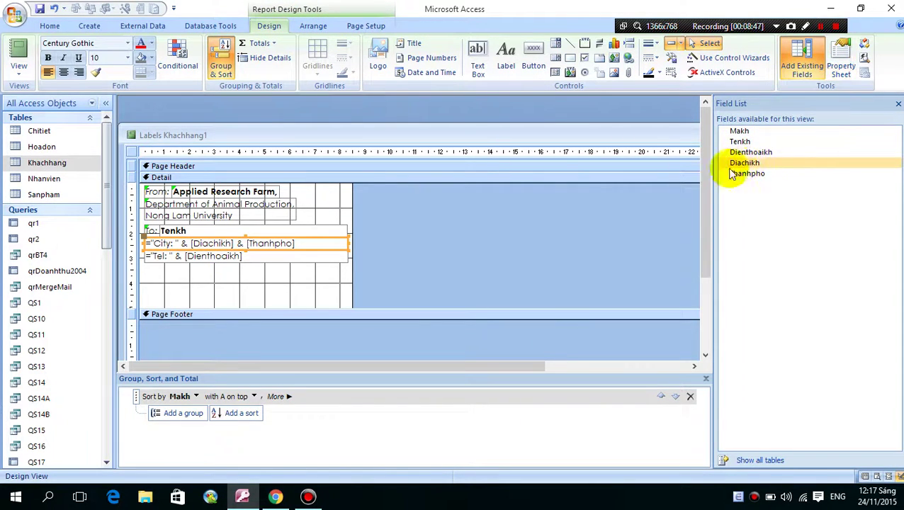
click(259, 279)
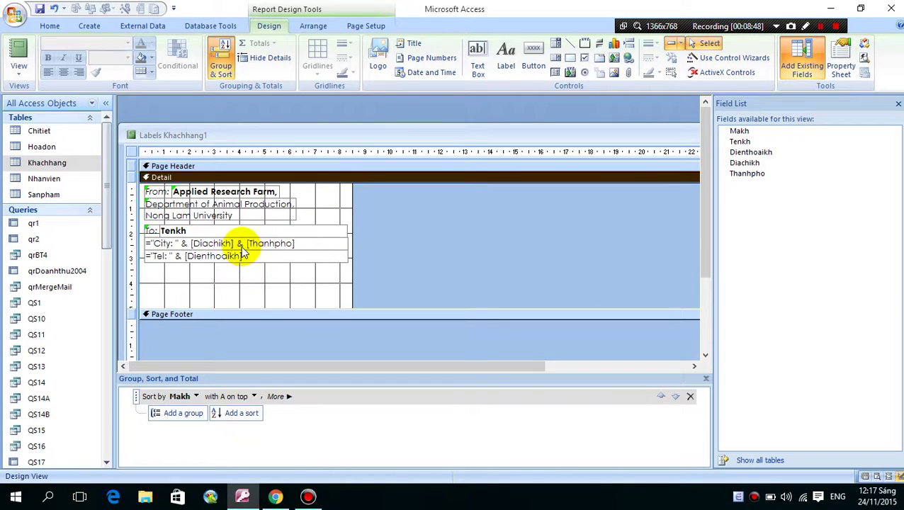
Insert a ", " separator between [Diachikh] and [Thanhpho] in the City text box's expression
click(242, 244)
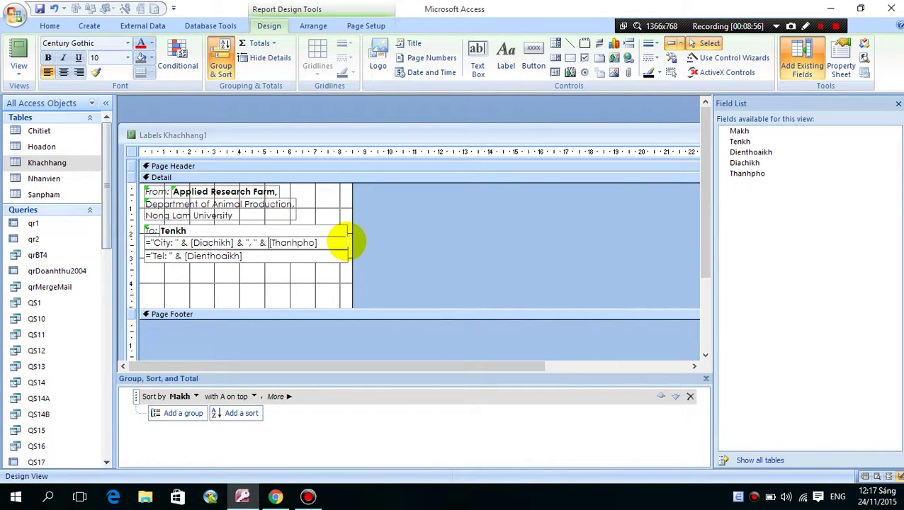
click(309, 283)
click(329, 247)
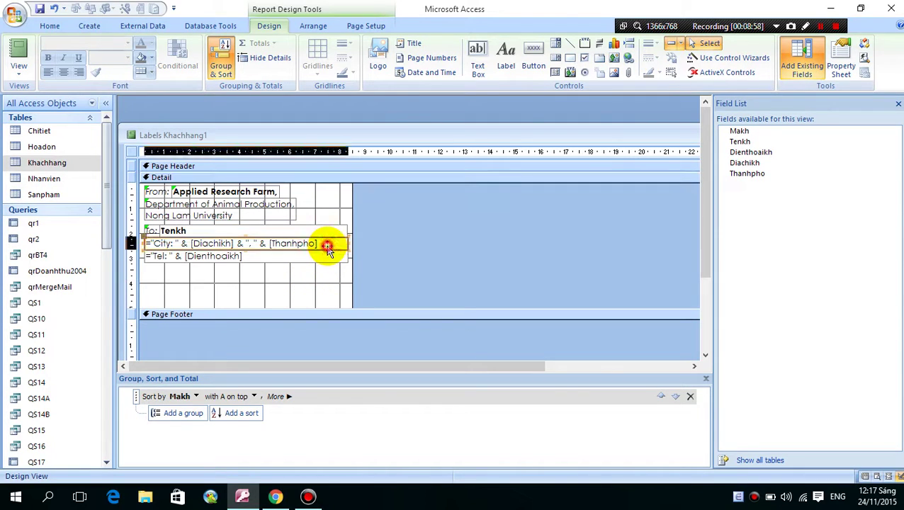
Replace the word City with Address in the recipient address text box's expression
double_click(163, 243)
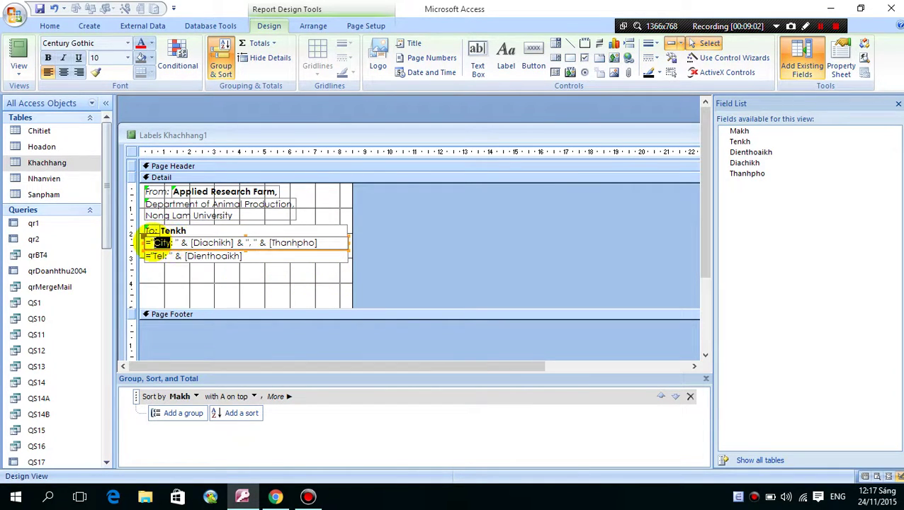
text(Ad)
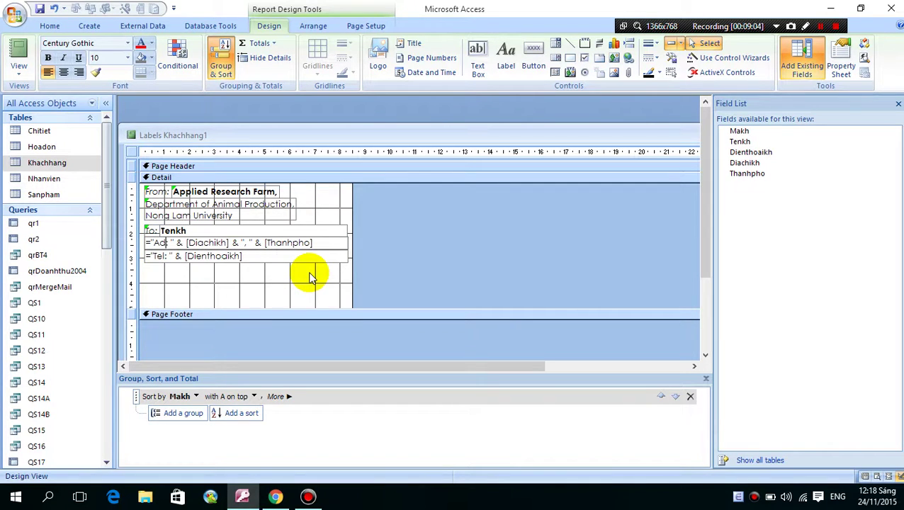
text(dress:)
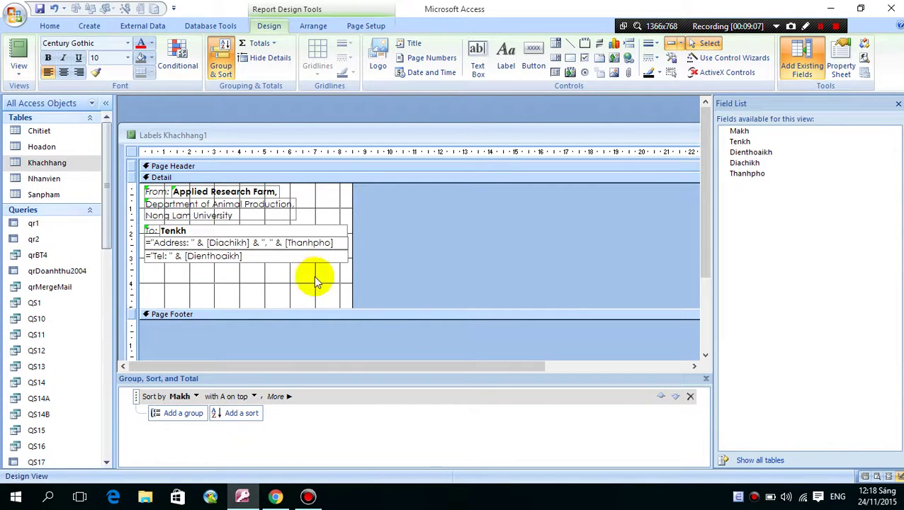
click(283, 285)
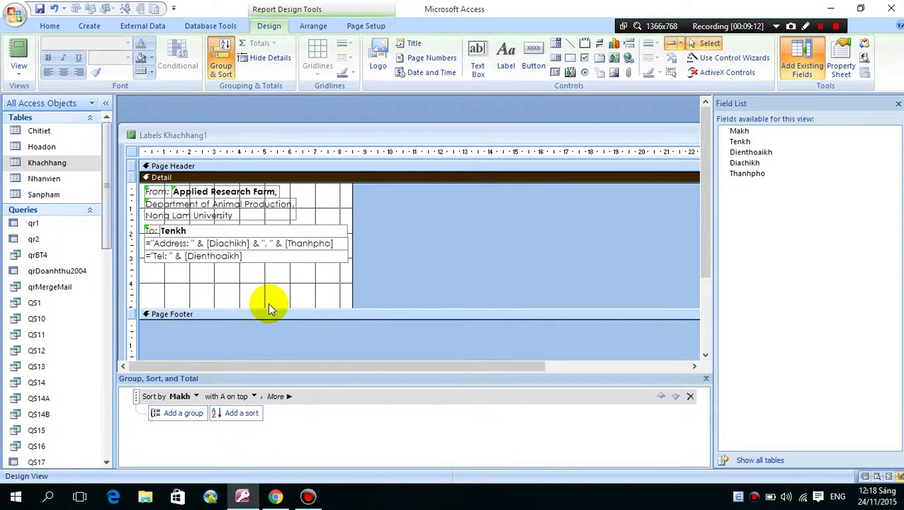
Check the combined address line on the labels in Print Preview, and return to Design View
click(22, 67)
click(42, 129)
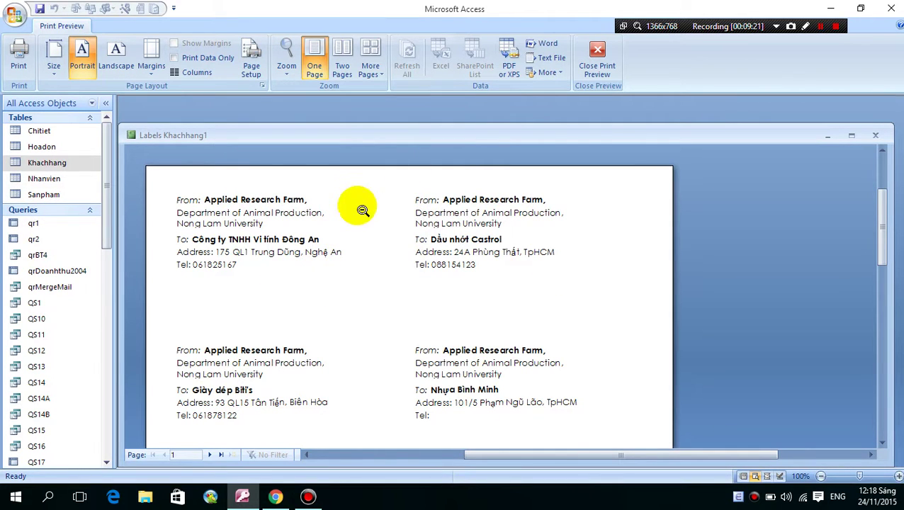
click(596, 75)
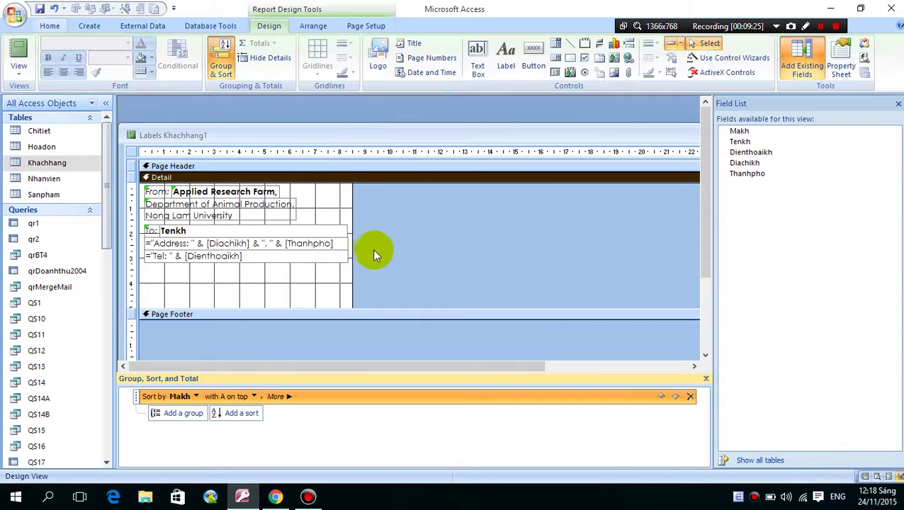
Draw a rectangle about 8,4 by 5 cm around the whole label in the Detail section and make its background transparent
click(570, 57)
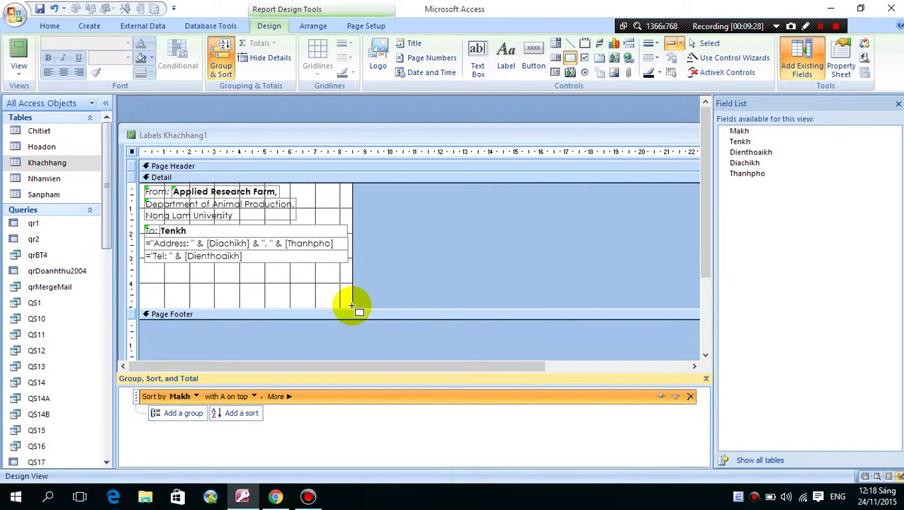
drag(350, 307, 140, 183)
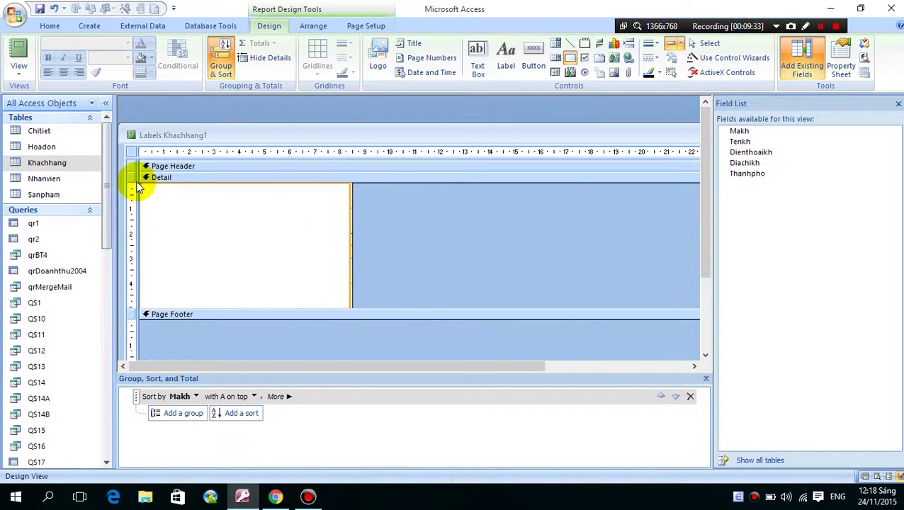
click(839, 58)
click(836, 215)
double_click(838, 215)
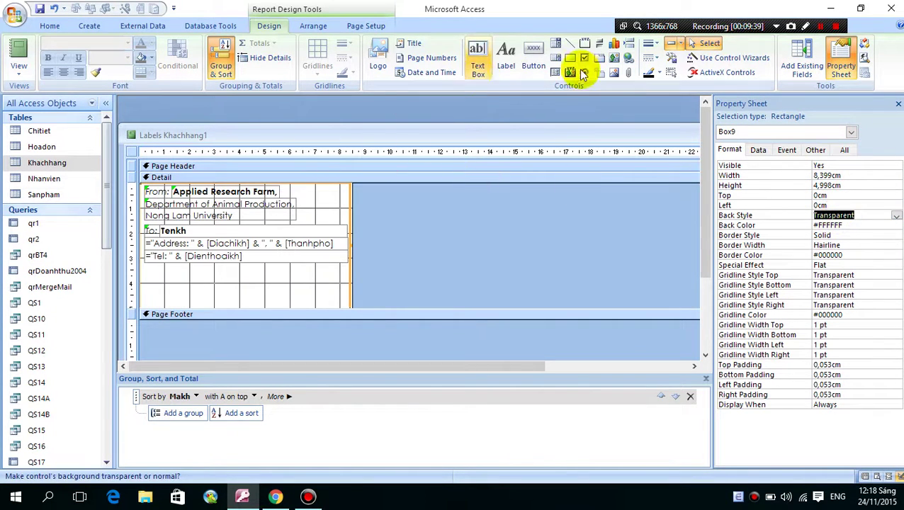
Give the rectangle a green #22B14C border 2 pt wide and stretch it to the label's full width of about 8,5 cm
click(659, 75)
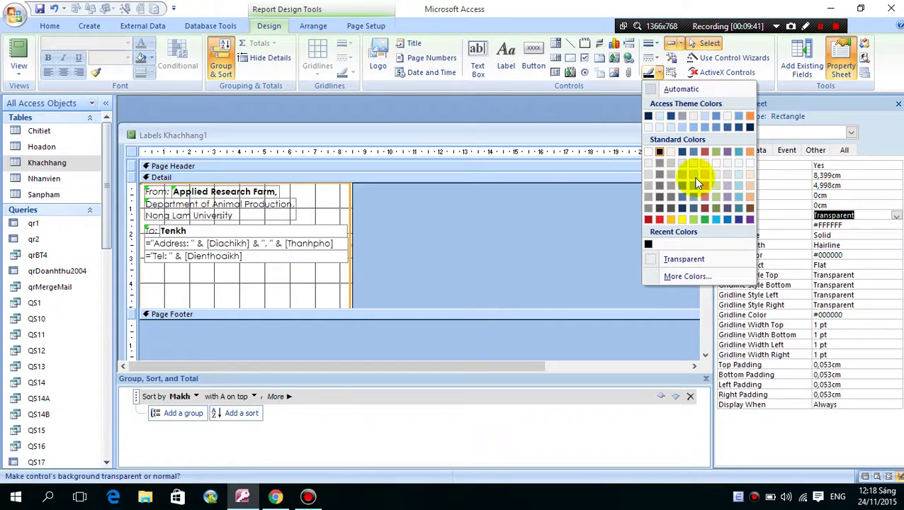
click(704, 219)
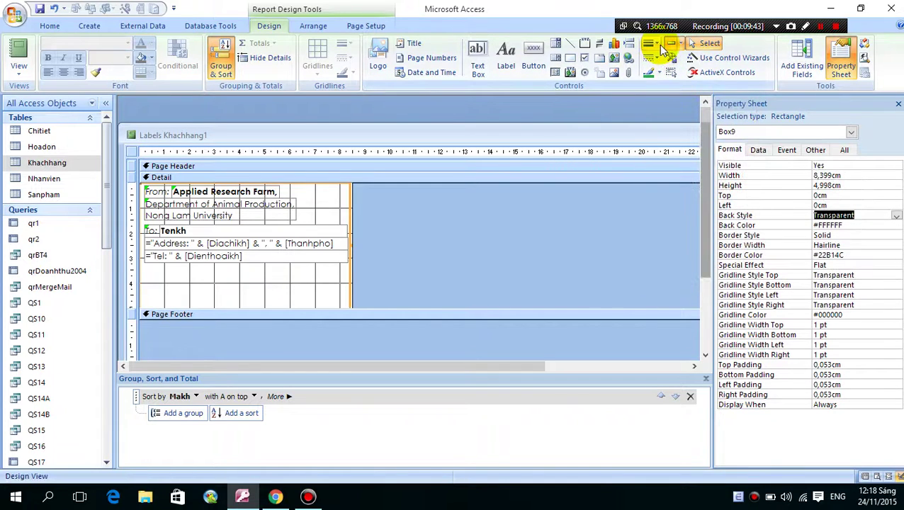
click(659, 44)
click(662, 75)
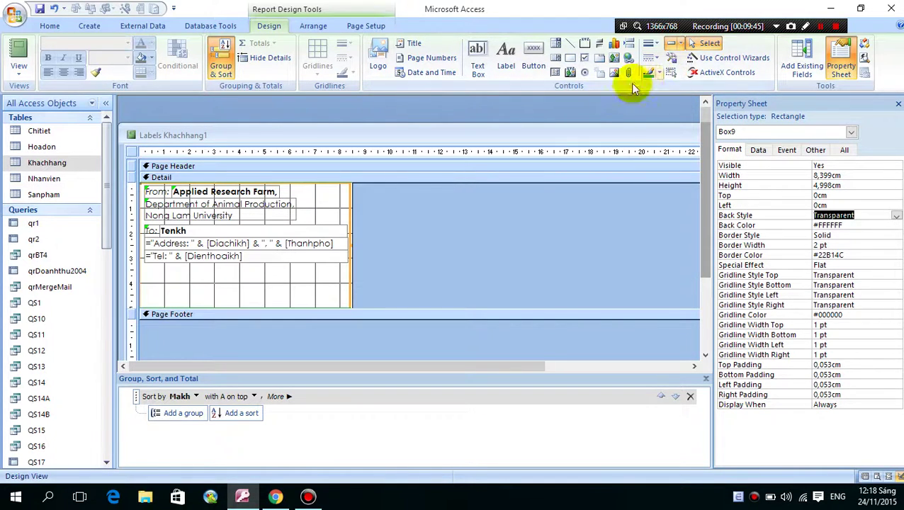
drag(353, 246, 354, 245)
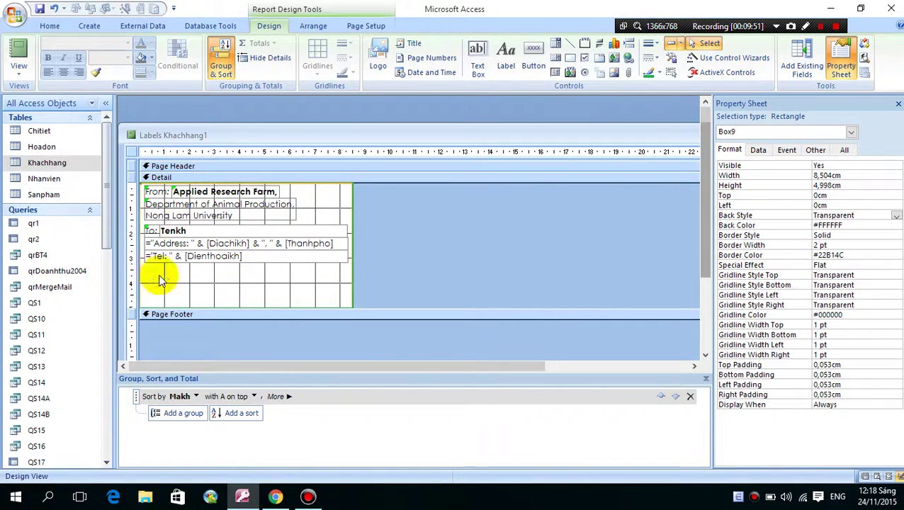
click(133, 241)
drag(133, 234, 137, 228)
key(Down)
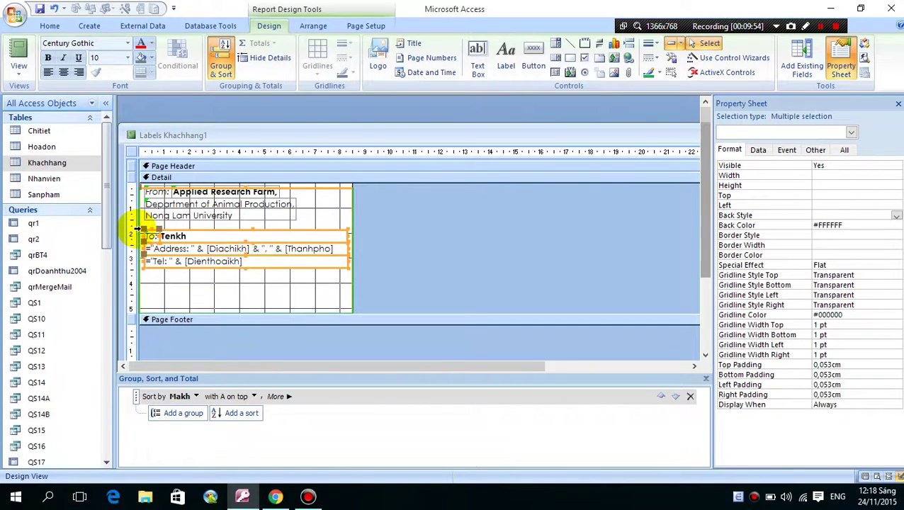
key(Up)
key(ctrl+a)
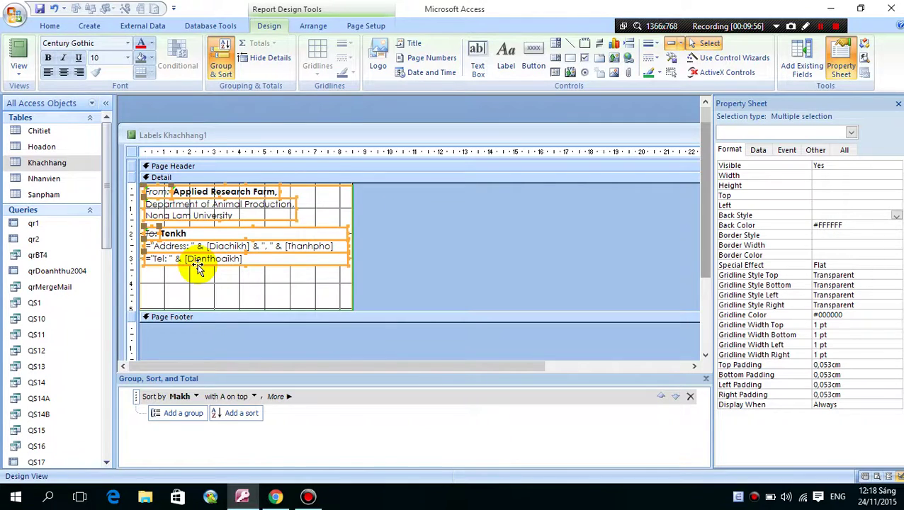
key(Up)
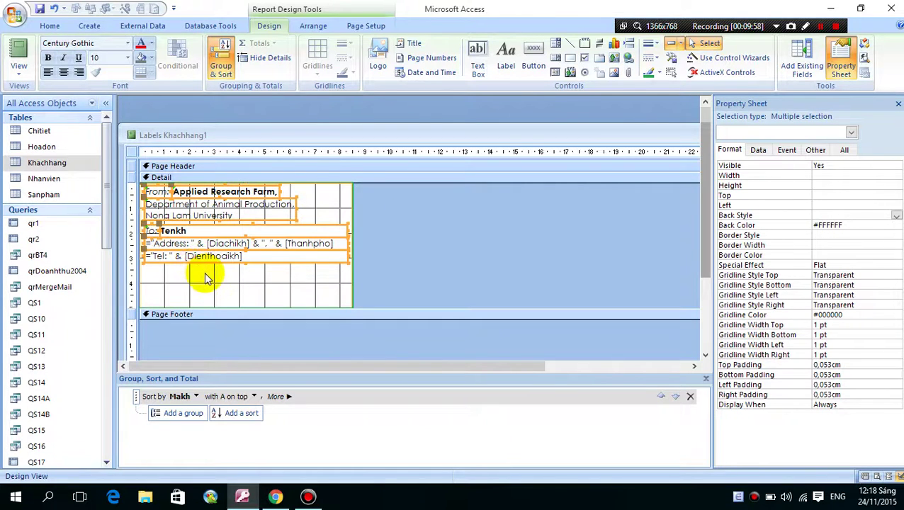
Move only the To, Tenkh, Address and Tel lines down about half a centimetre and show the labels in Print Preview
click(205, 278)
click(151, 227)
key(Down)
key(Down)
key(Down)
key(Down)
key(Down)
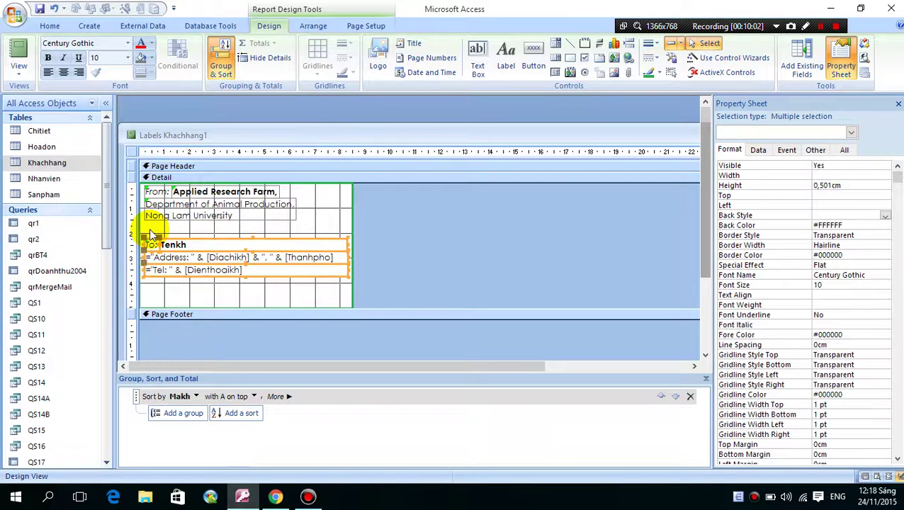
click(204, 230)
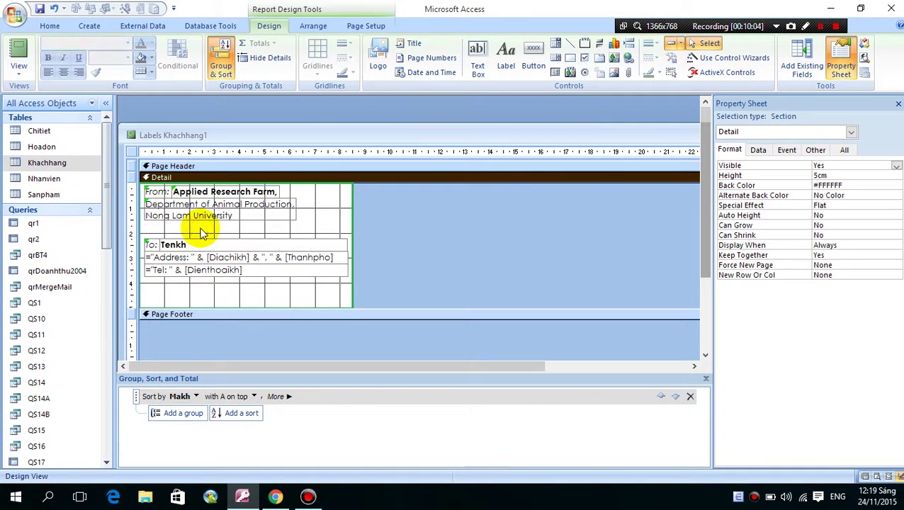
click(17, 60)
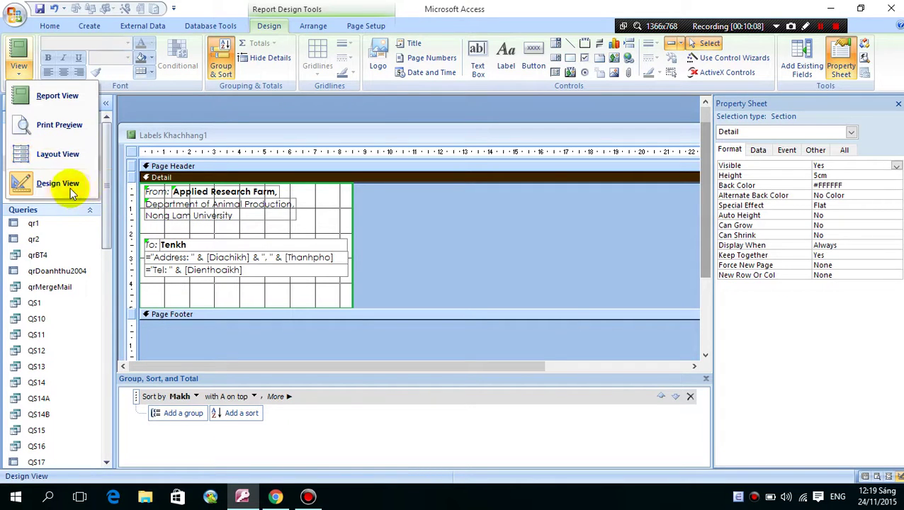
click(26, 124)
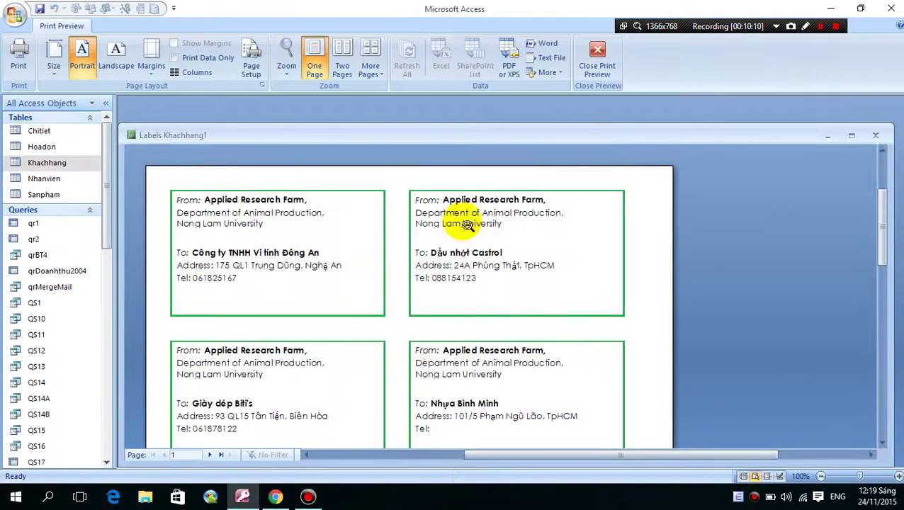